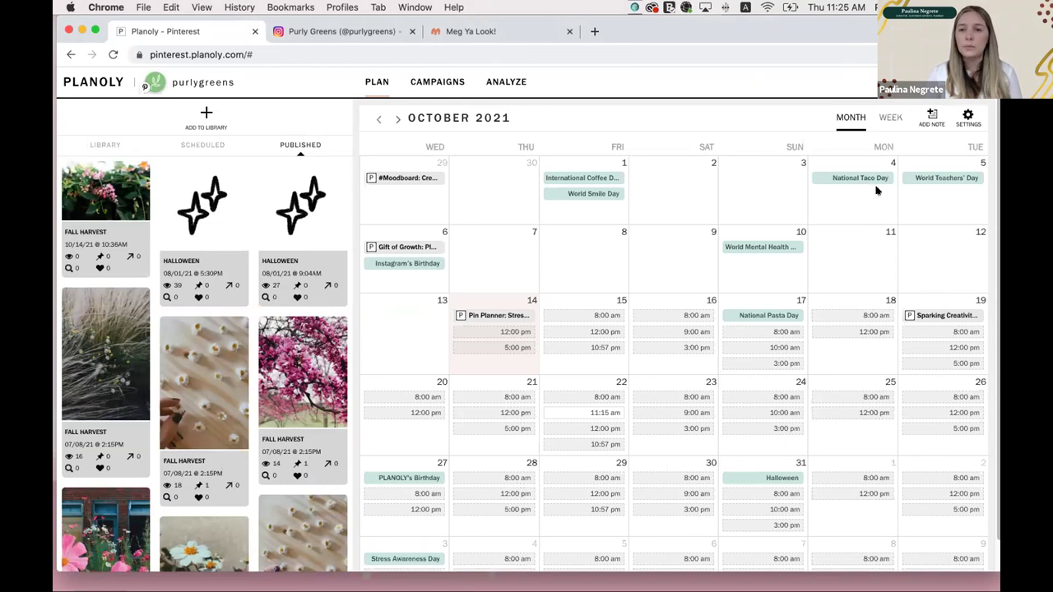
Step: Show the pin library in the side panel next to the October 2021 month calendar, after previewing the Oct 13–19 week
left_click(855, 124)
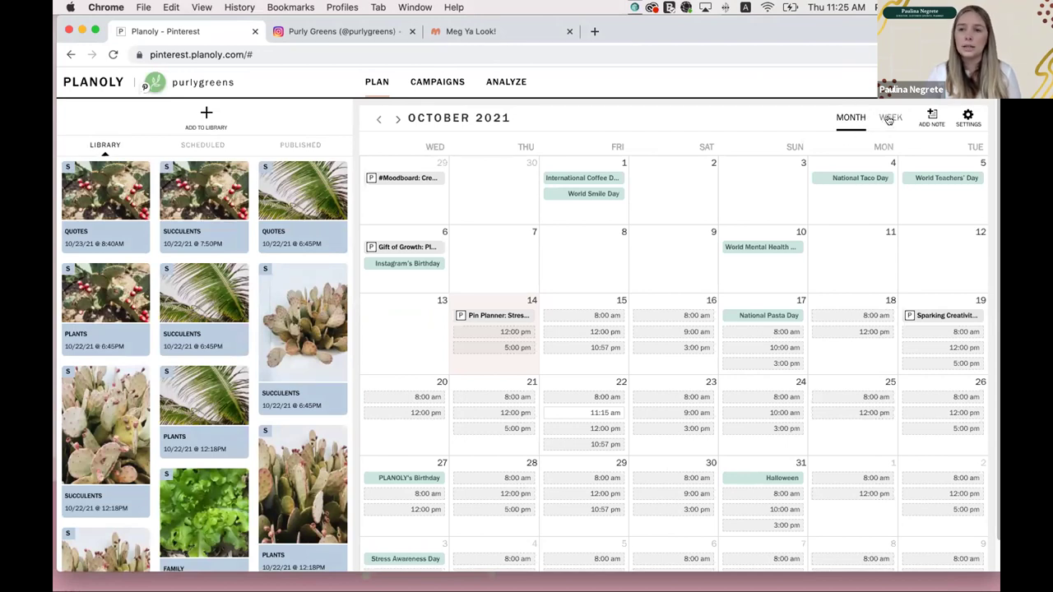
left_click(889, 118)
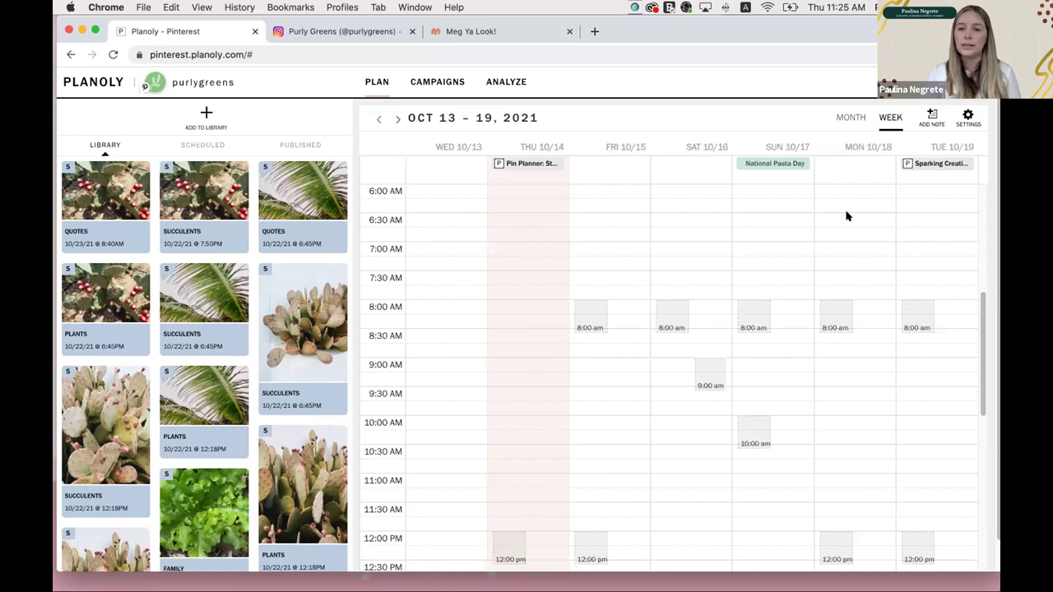
left_click(851, 117)
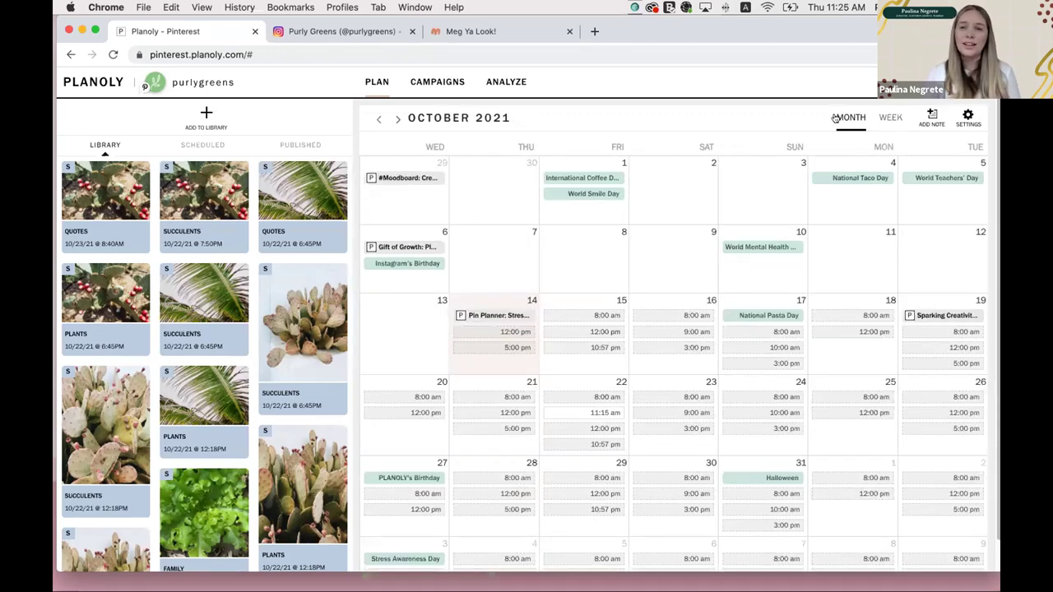
left_click(118, 146)
scroll(256, 243, "down", 10)
scroll(256, 243, "up", 10)
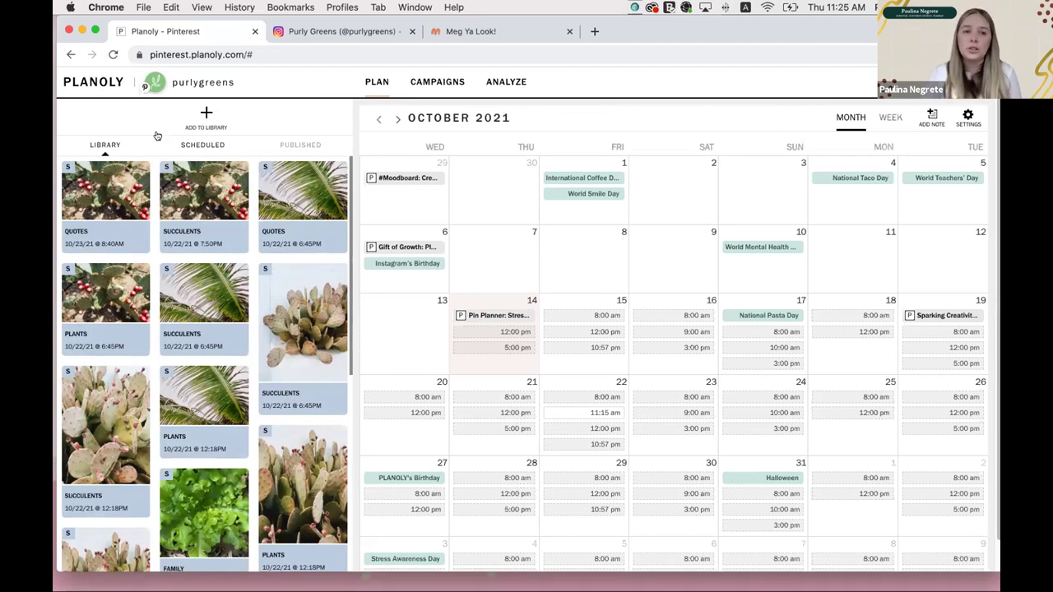
Step: Add a new library image with Canva as the source
left_click(199, 120)
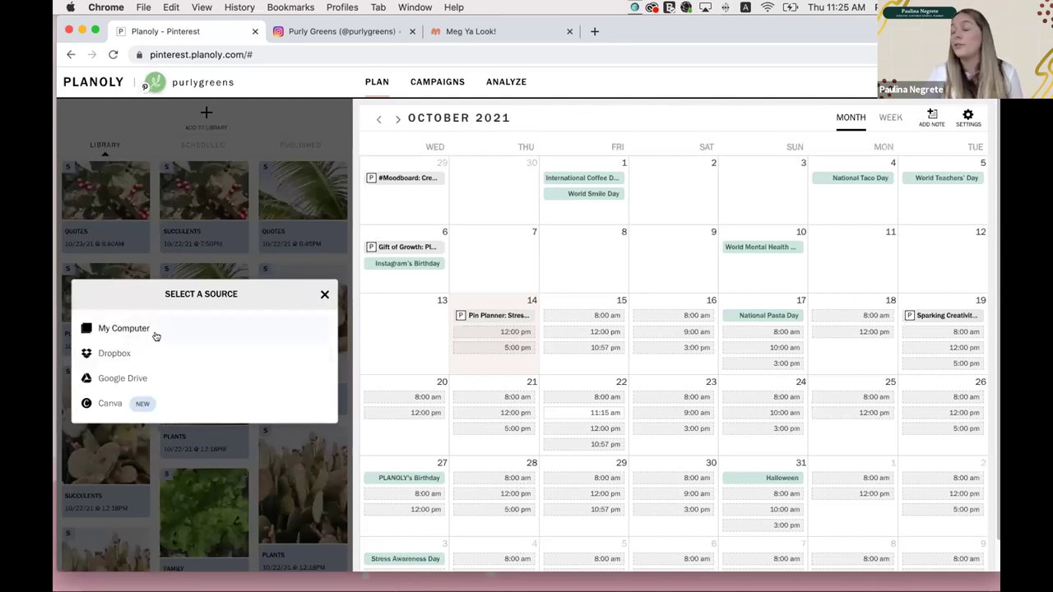
left_click(150, 403)
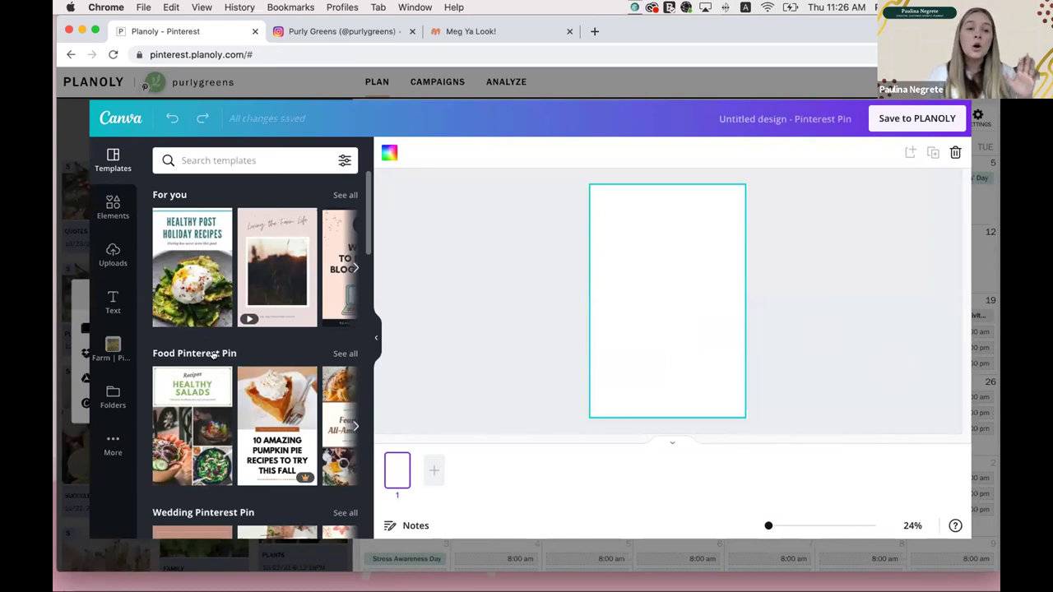
Step: Apply the Living the Farm Life design from Farm | Pin Planner and save it to Planoly
left_click(114, 395)
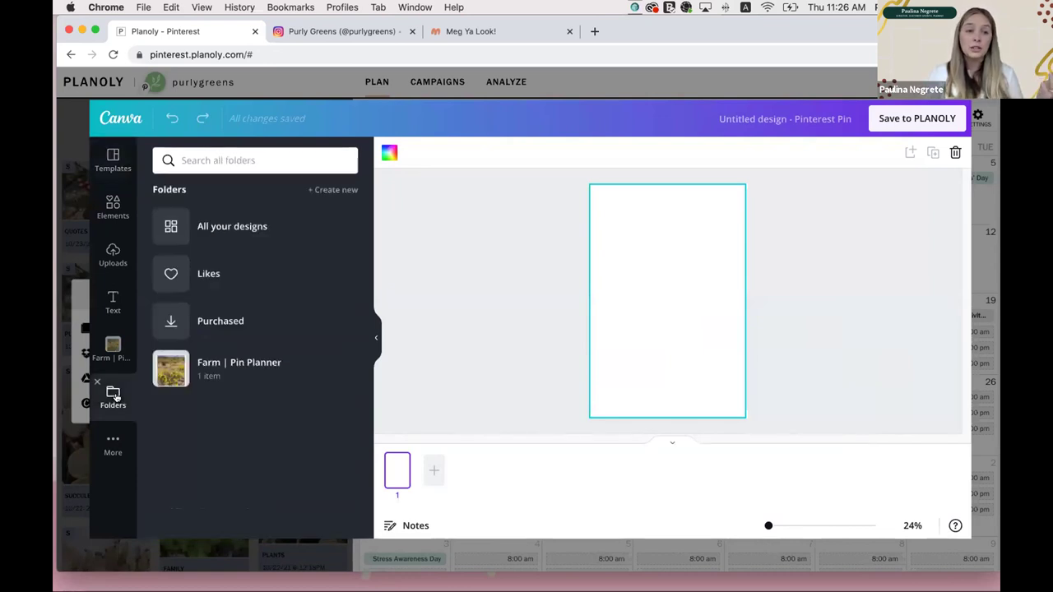
left_click(210, 369)
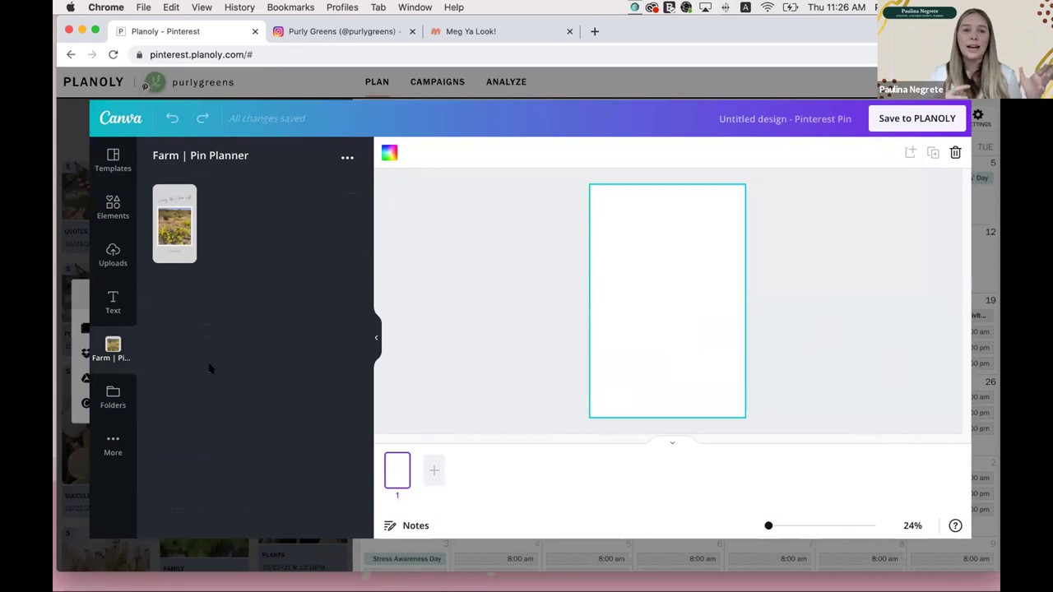
left_click(166, 244)
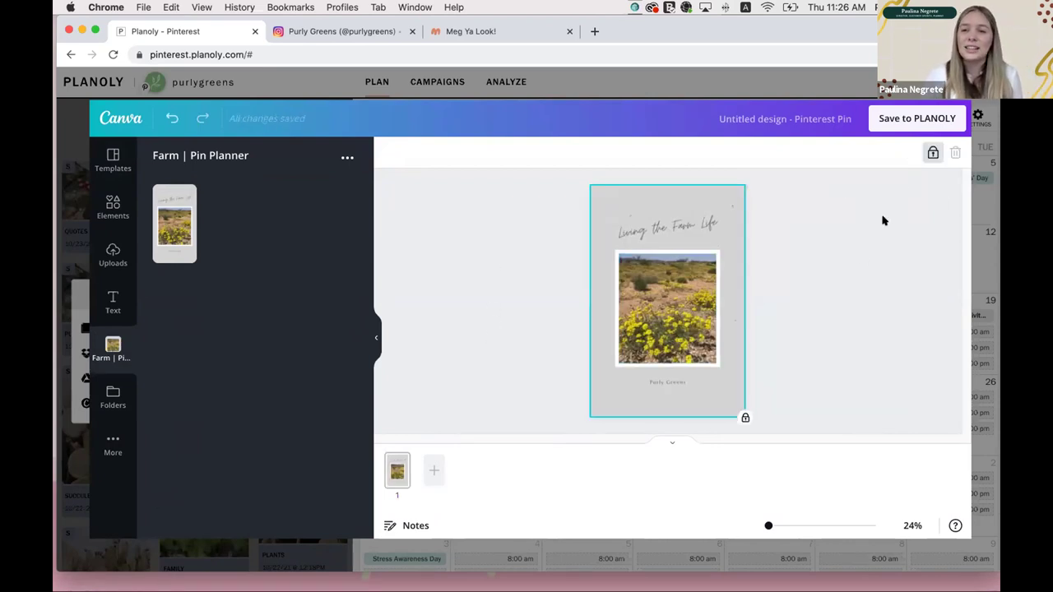
left_click(932, 122)
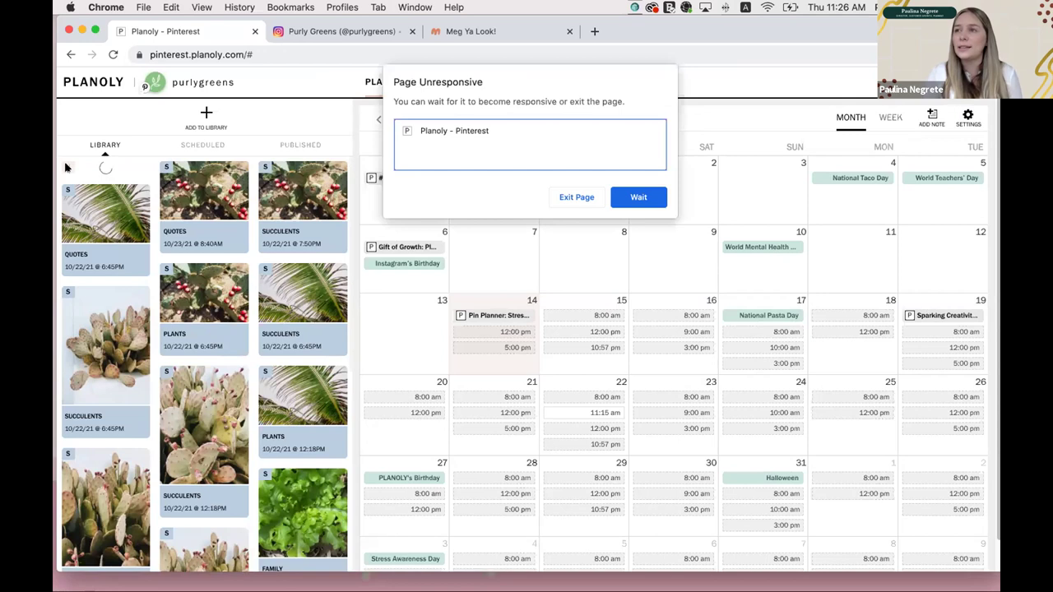
Step: Leave the unresponsive page, reload planoly.com and log back into Planoly
left_click(579, 200)
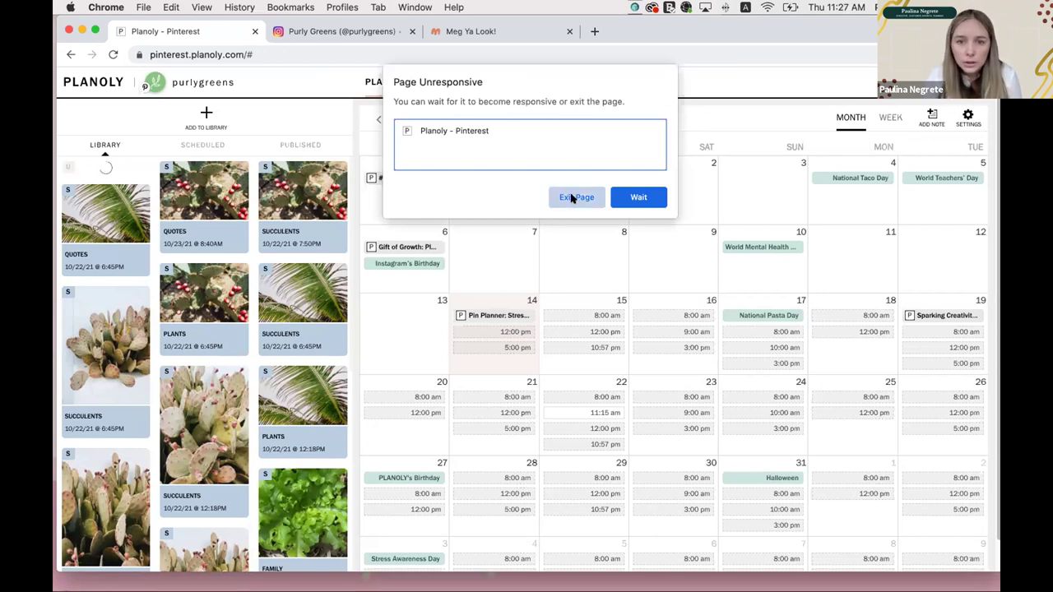
left_click(554, 198)
left_click(268, 53)
type("planol")
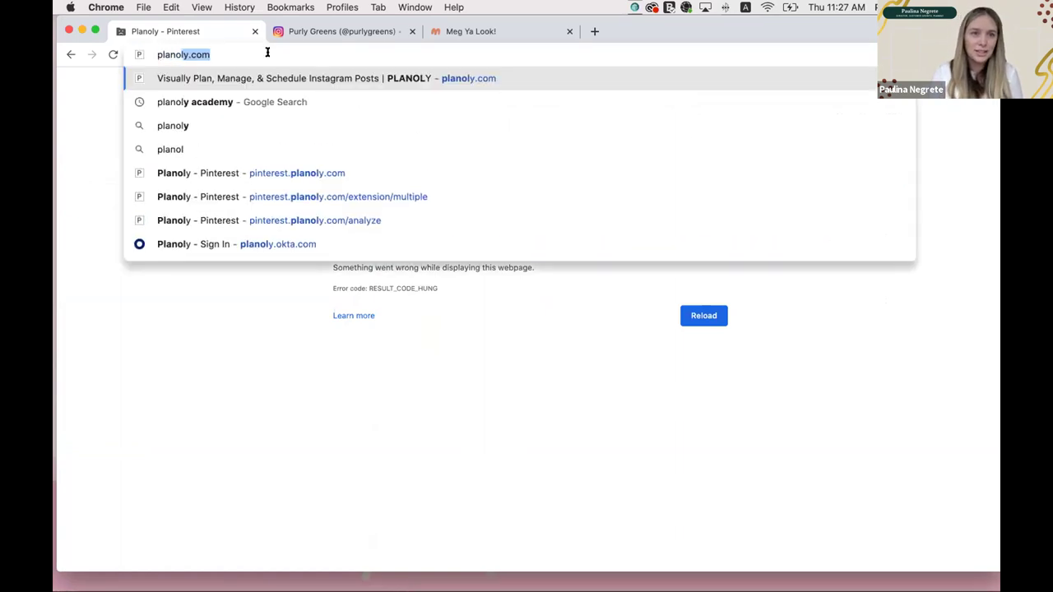
key("Return")
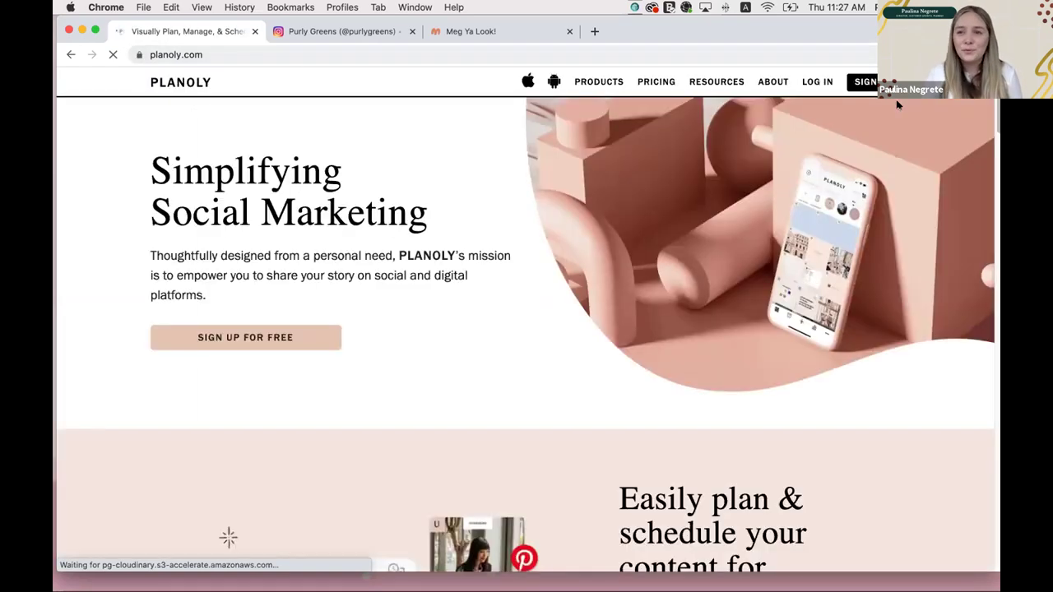
left_click(817, 82)
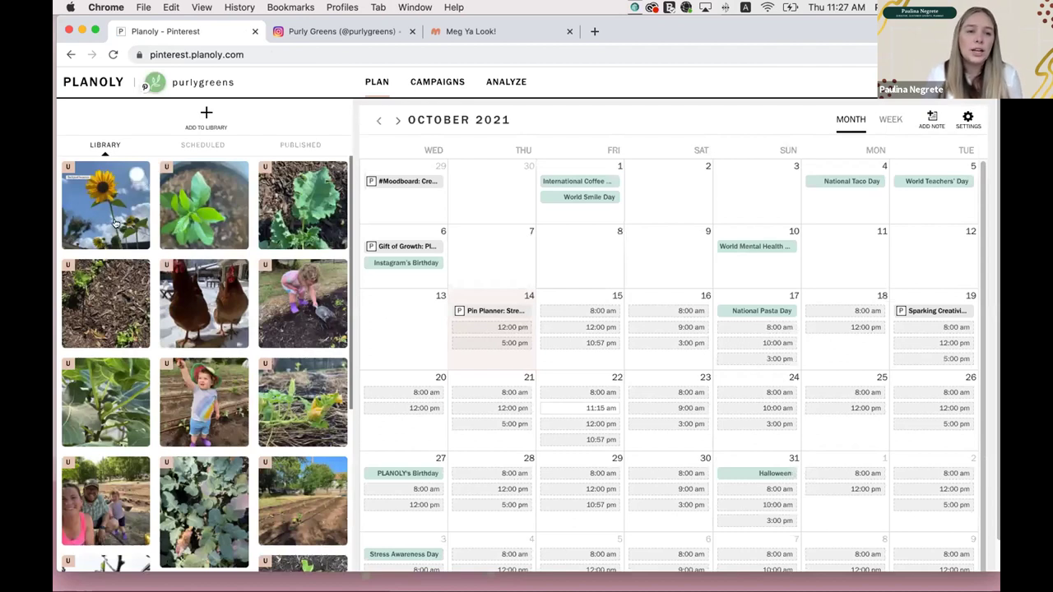
left_click(122, 174)
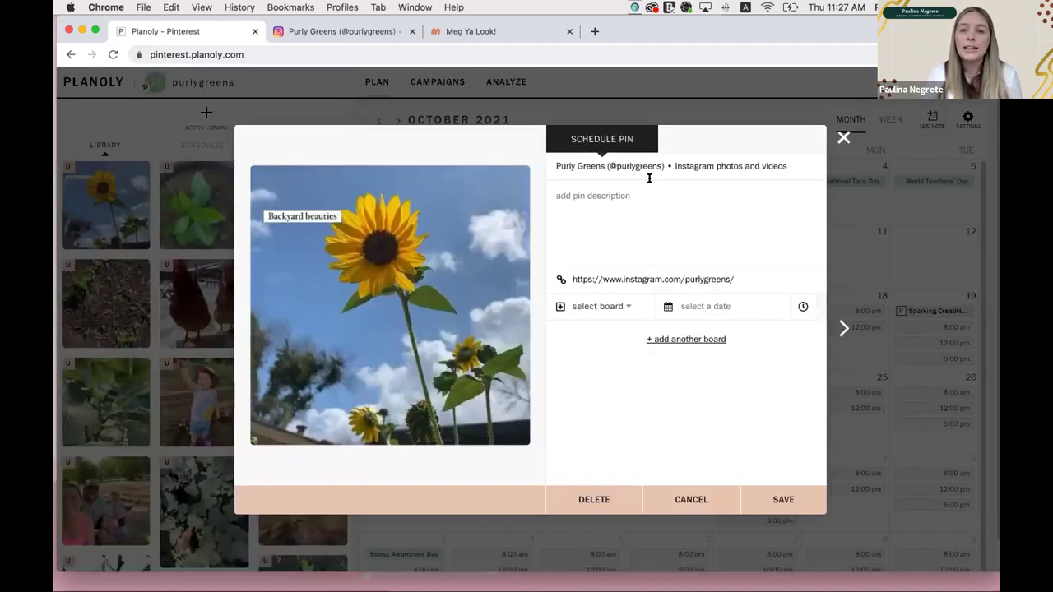
left_click_drag(551, 166, 811, 174)
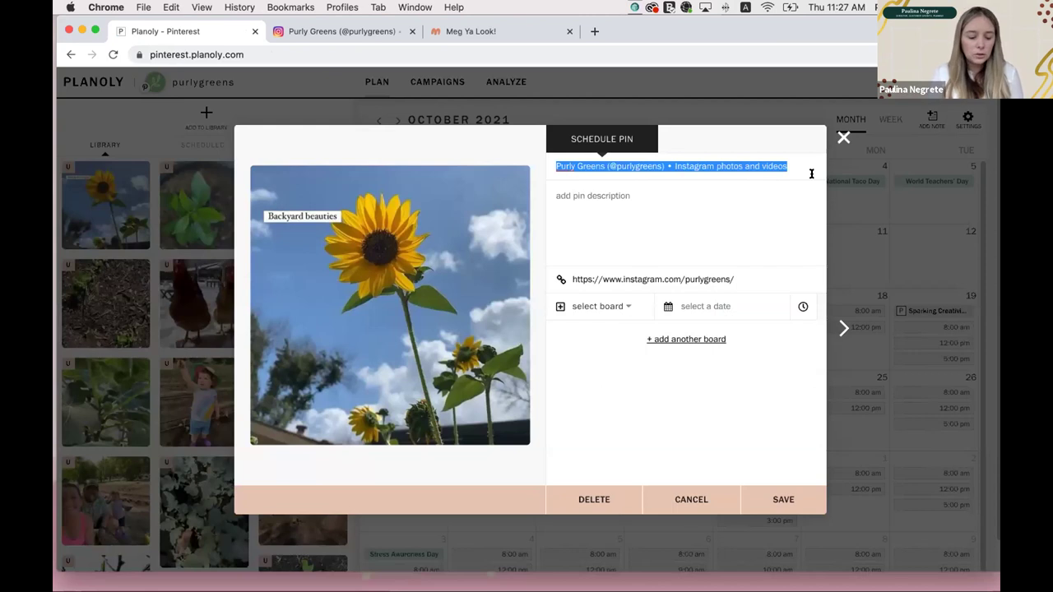
type("Flo")
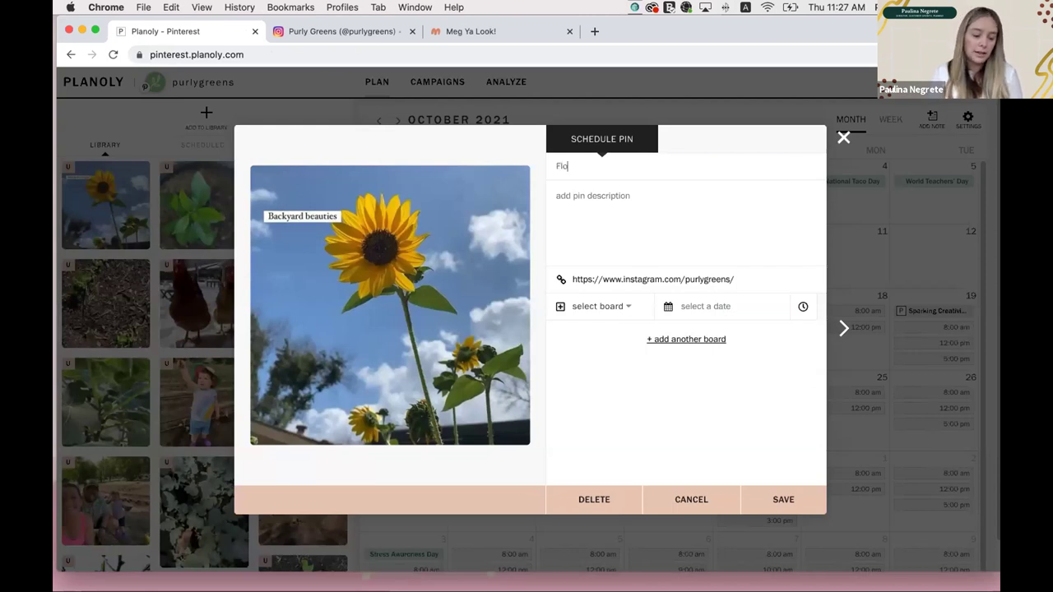
type("w")
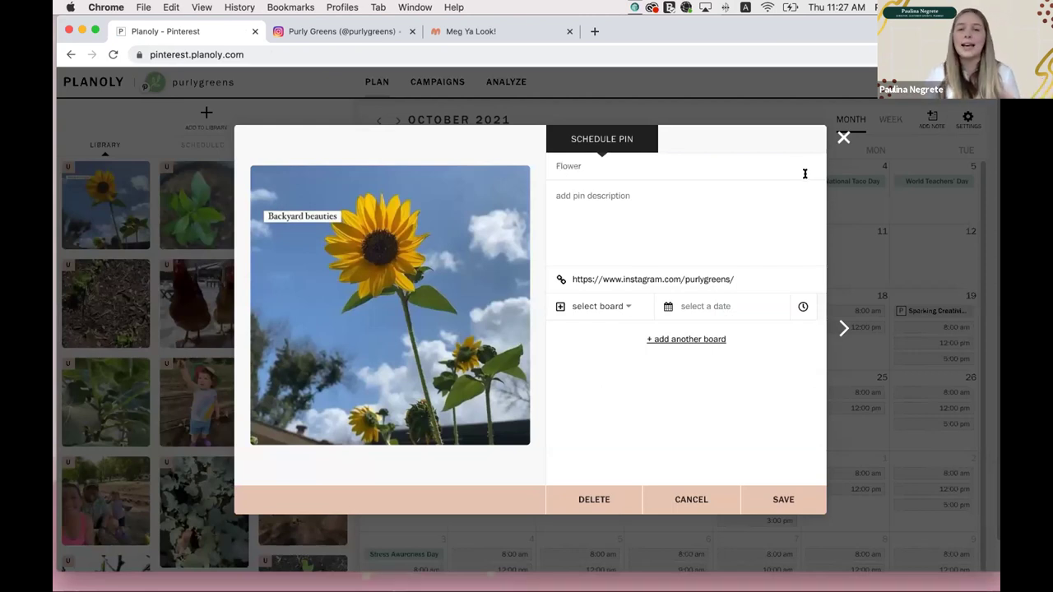
type("er")
left_click(669, 191)
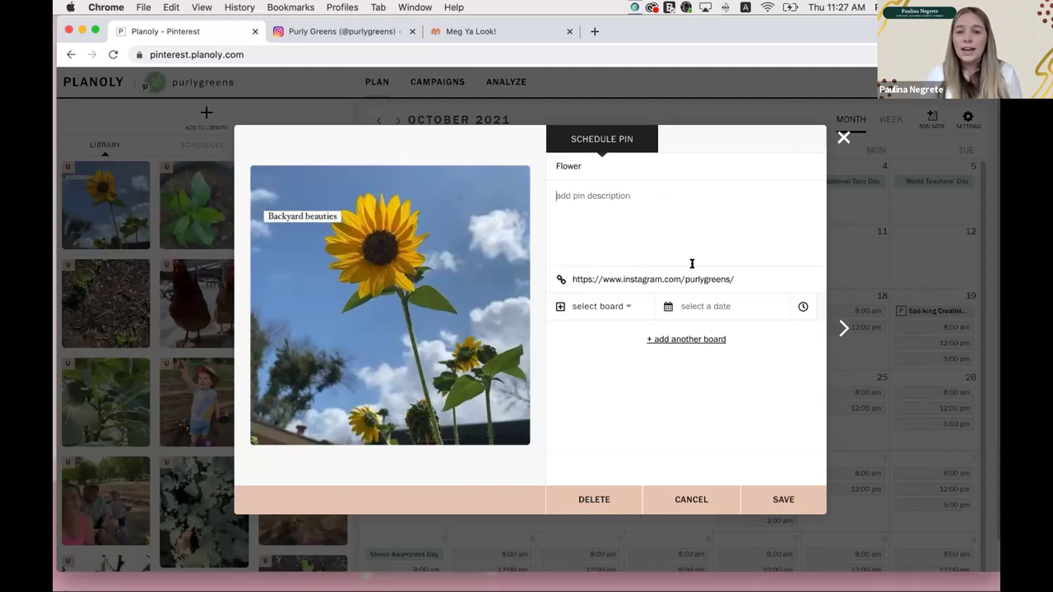
triple_click(739, 279)
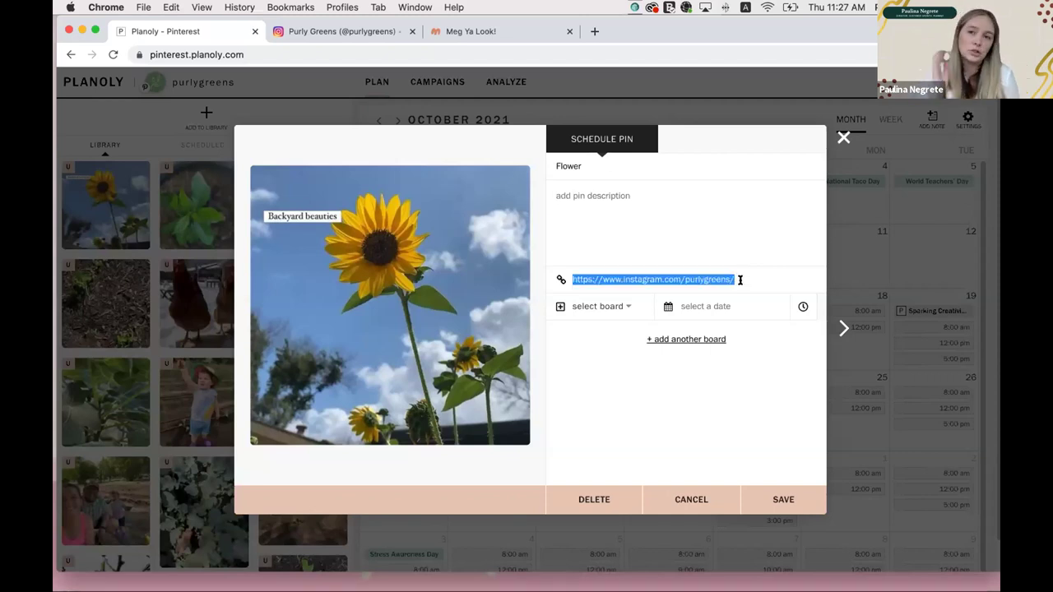
left_click(620, 316)
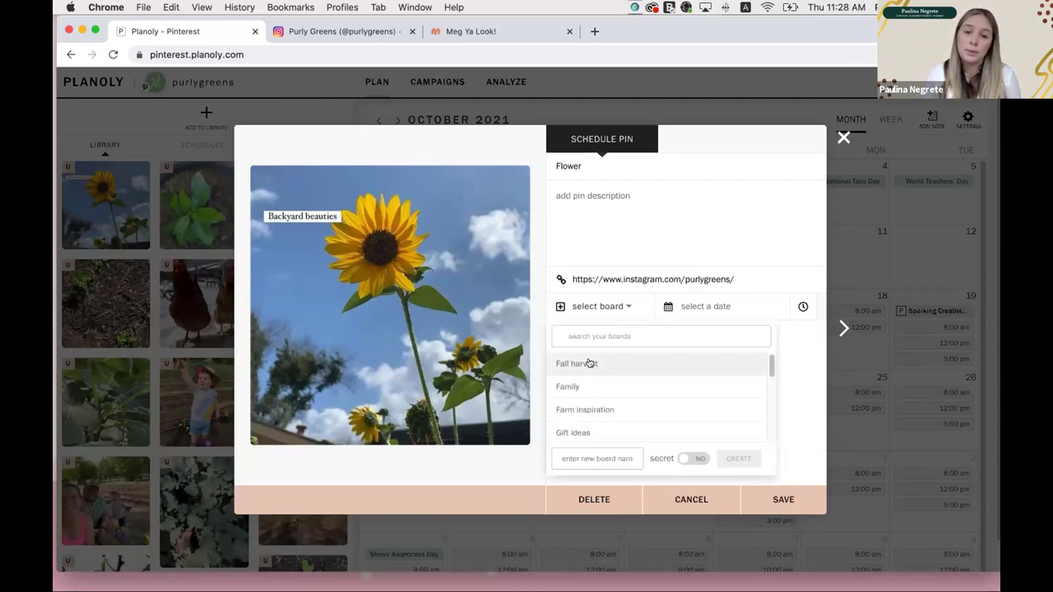
left_click(589, 364)
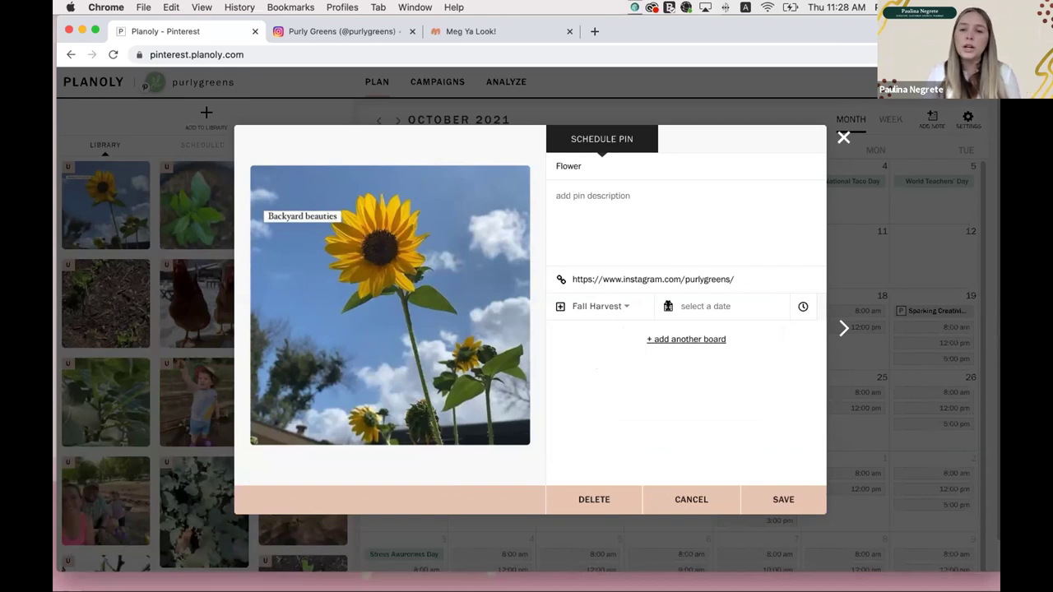
left_click(670, 307)
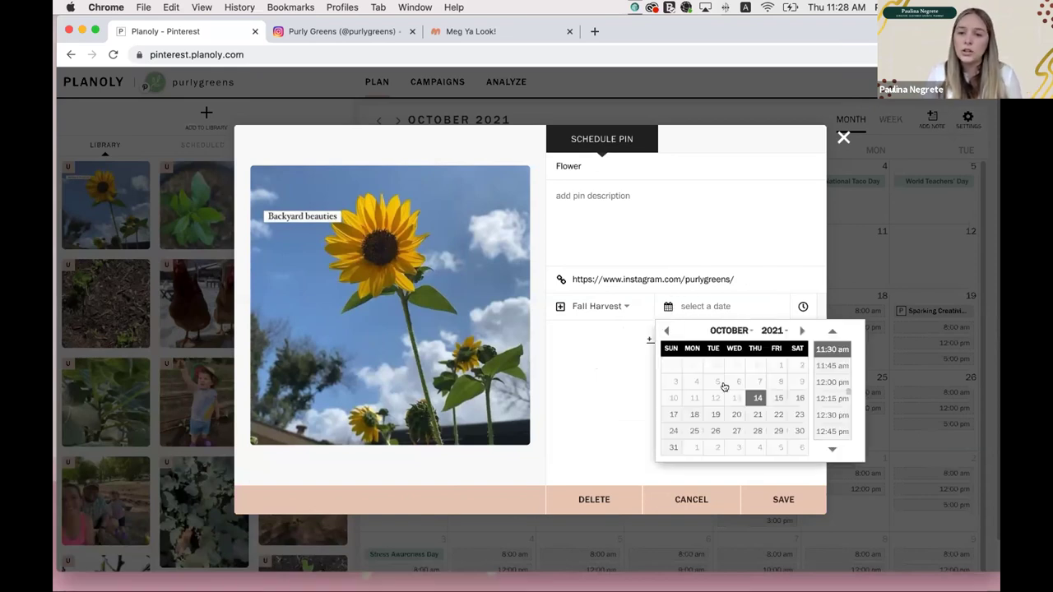
left_click(752, 399)
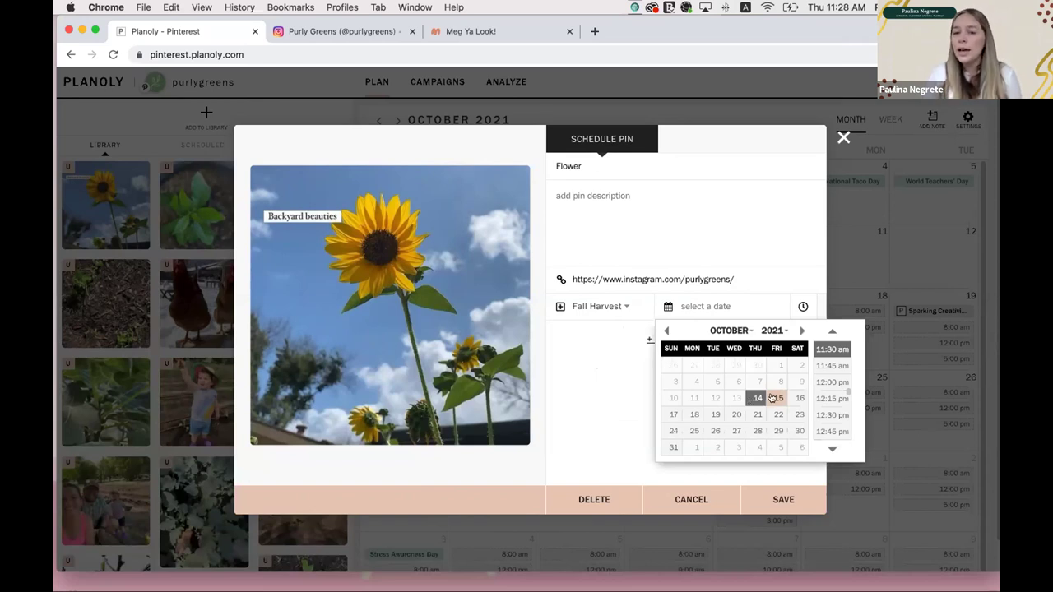
left_click(775, 398)
left_click(829, 382)
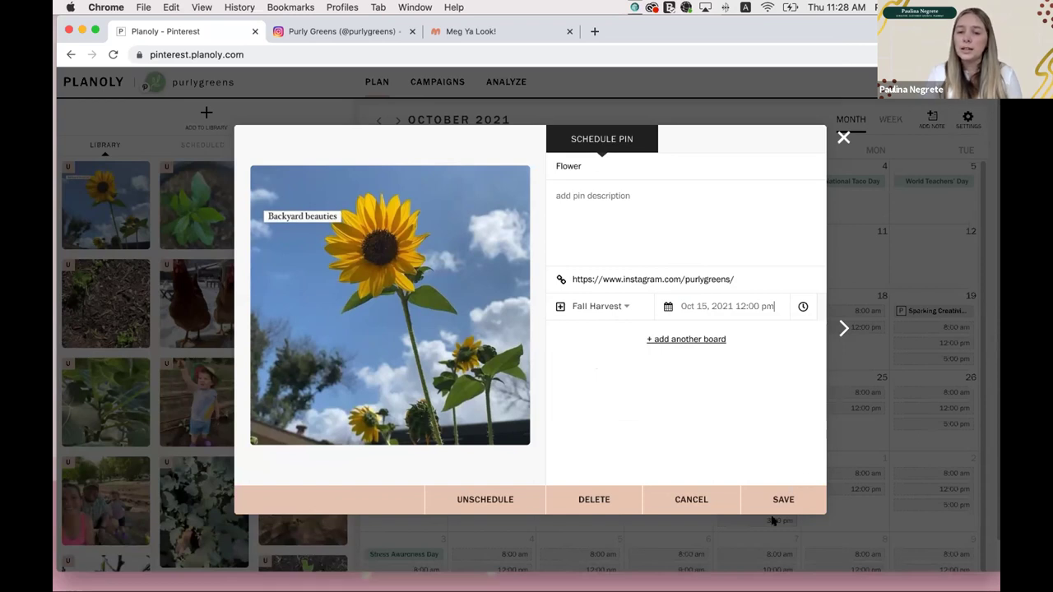
left_click(843, 137)
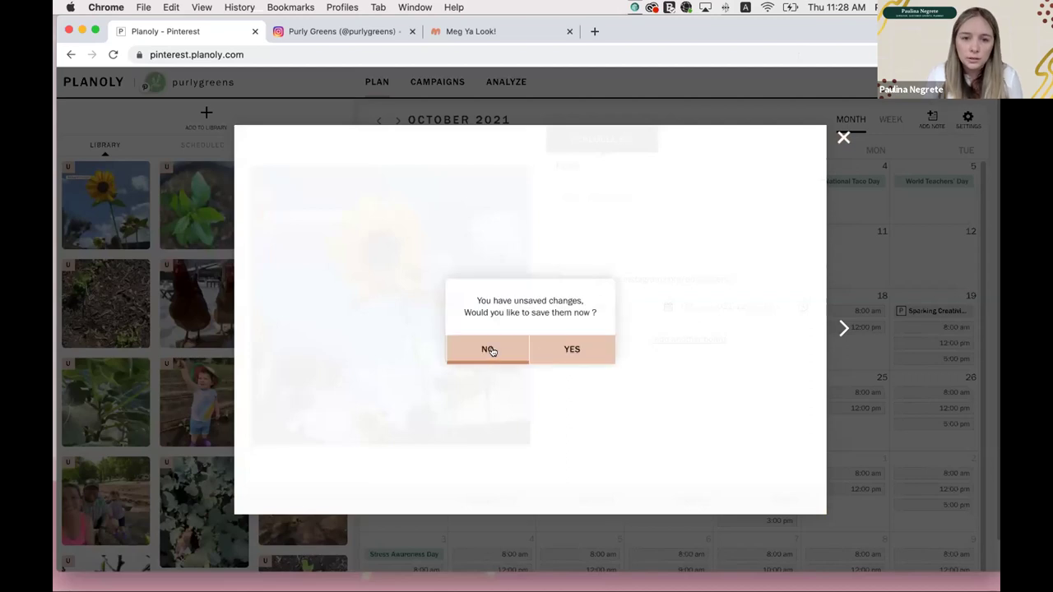
left_click(487, 348)
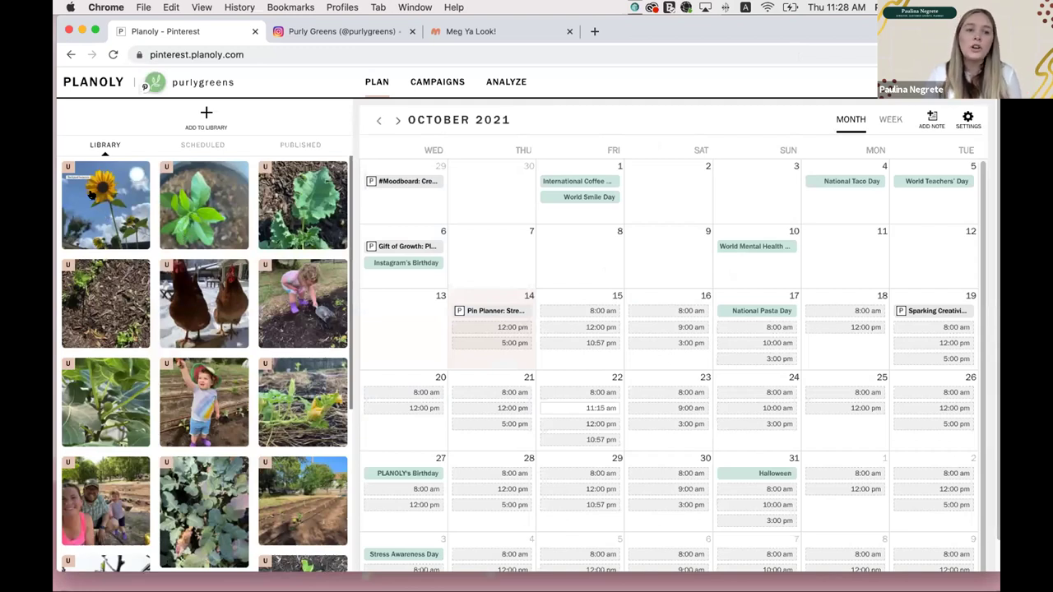
Step: Schedule the sunflower photo for October 15 and close the Schedule Pin modal without saving changes
left_click_drag(92, 192, 589, 349)
left_click_drag(587, 320, 582, 341)
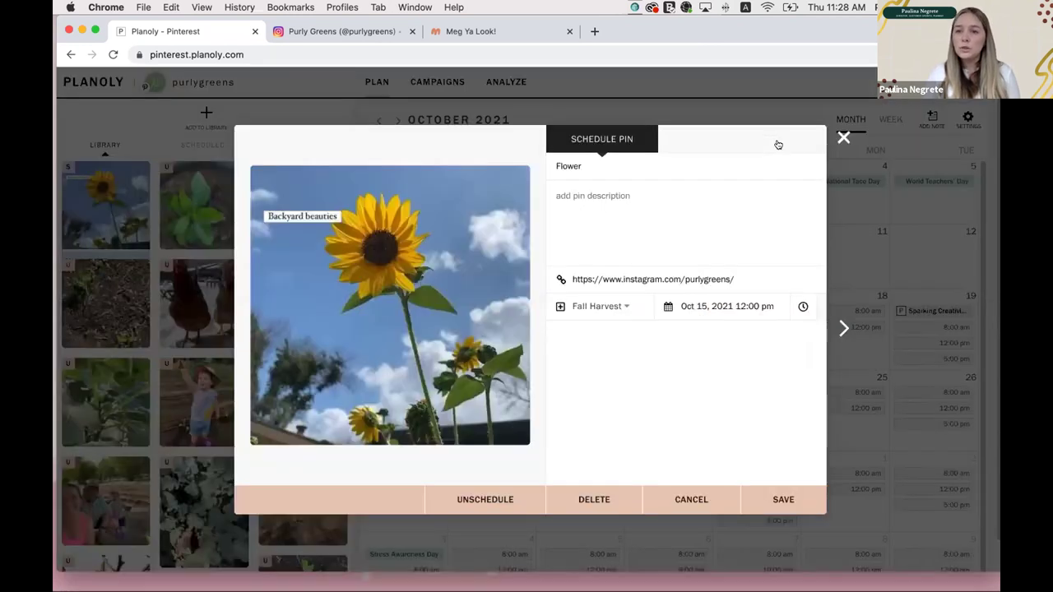
left_click(844, 137)
left_click(487, 350)
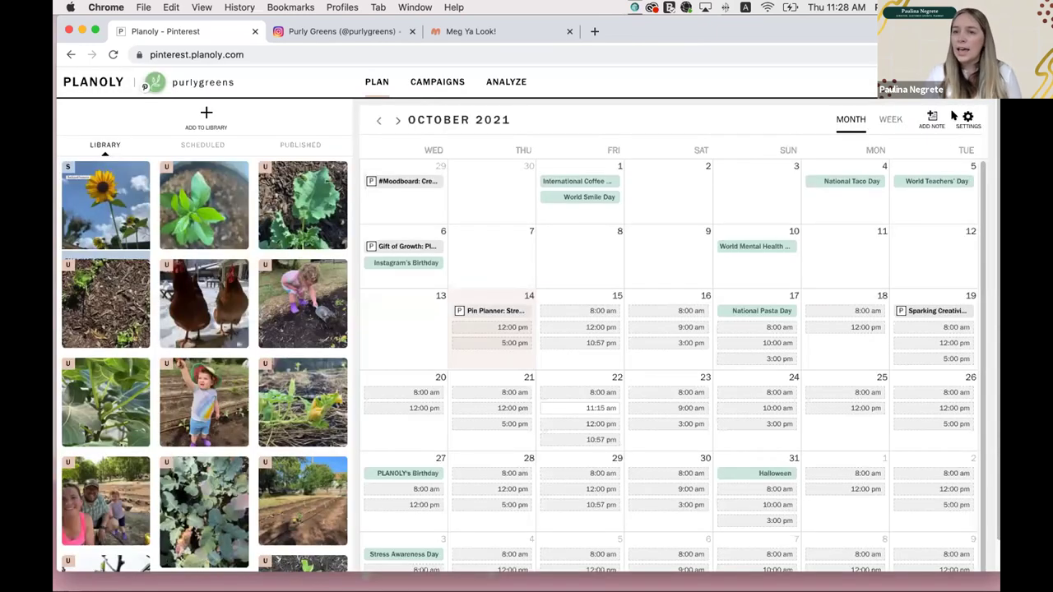
left_click(964, 118)
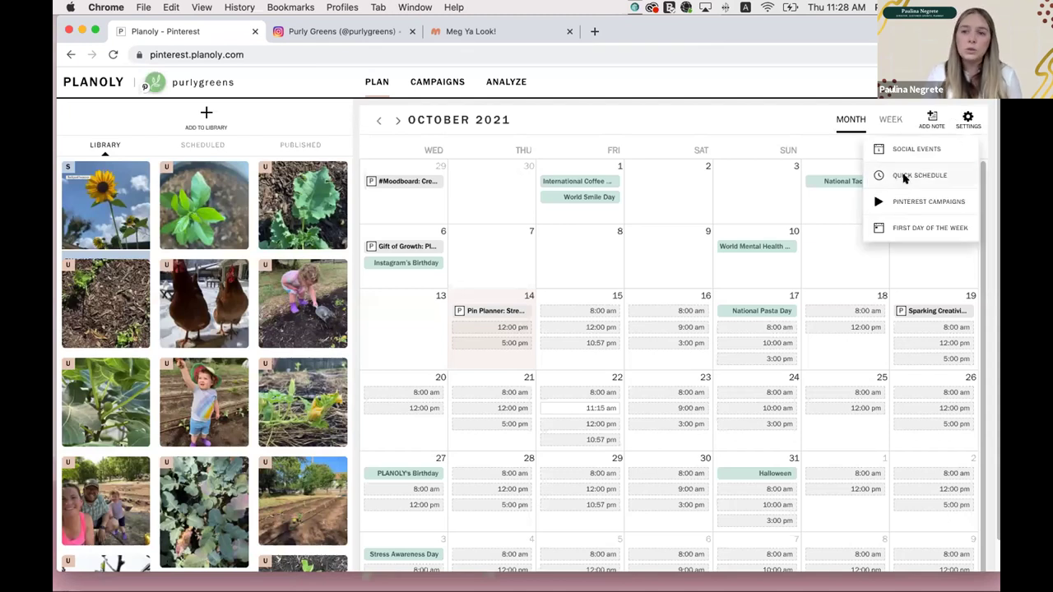
Step: Add an 11:59 am Monday posting time to the Quick Schedule and save it
left_click(905, 177)
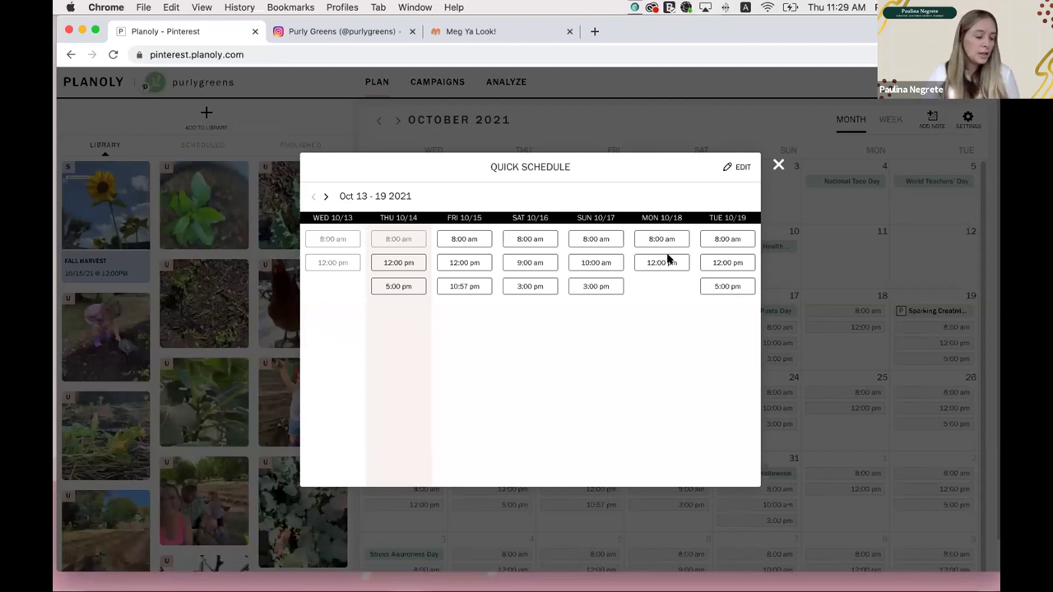
left_click(723, 168)
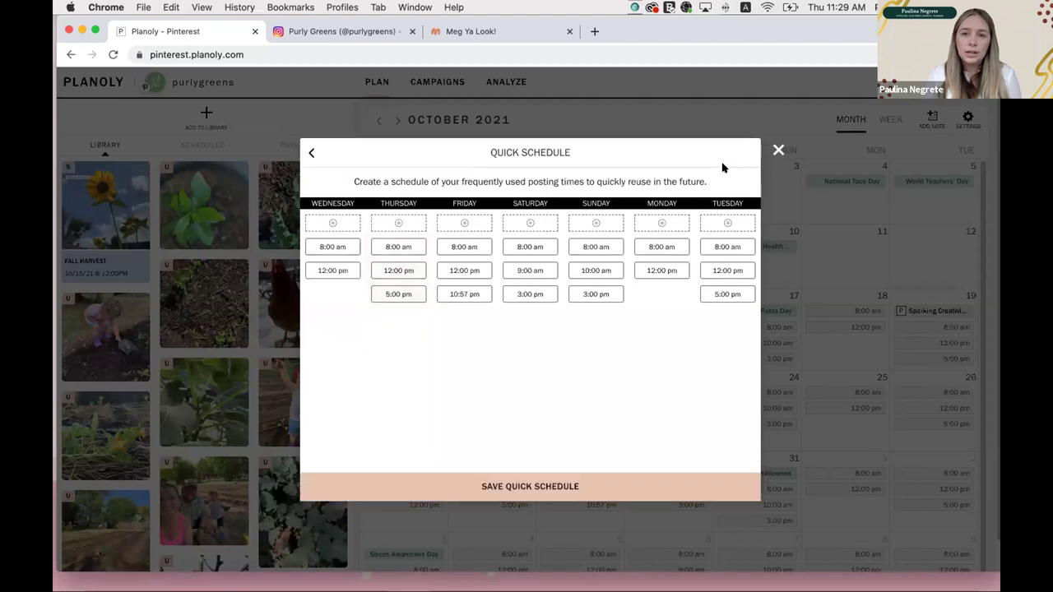
left_click(659, 224)
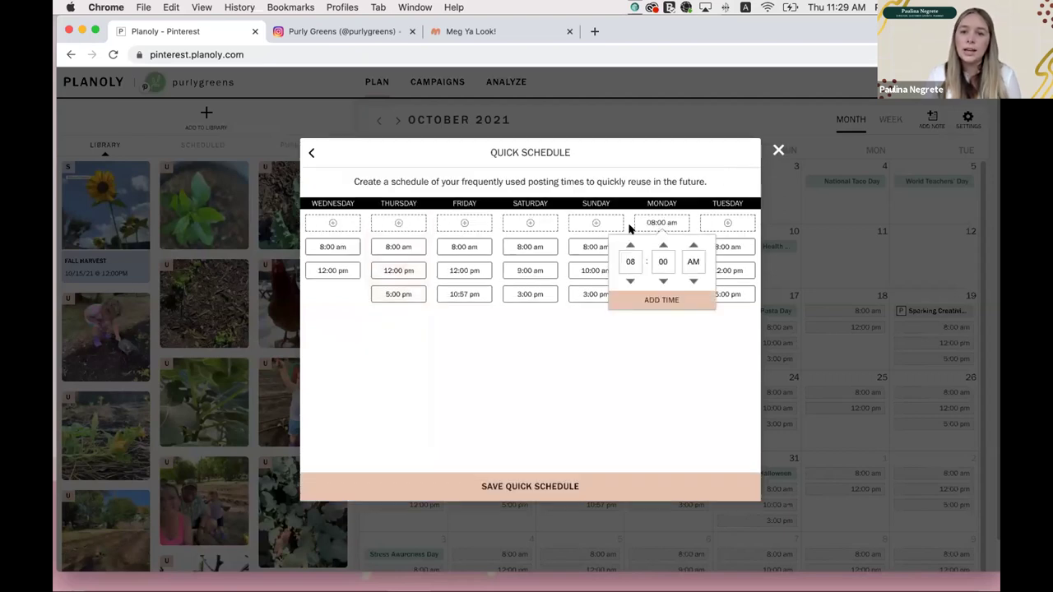
left_click(630, 245)
left_click(630, 245)
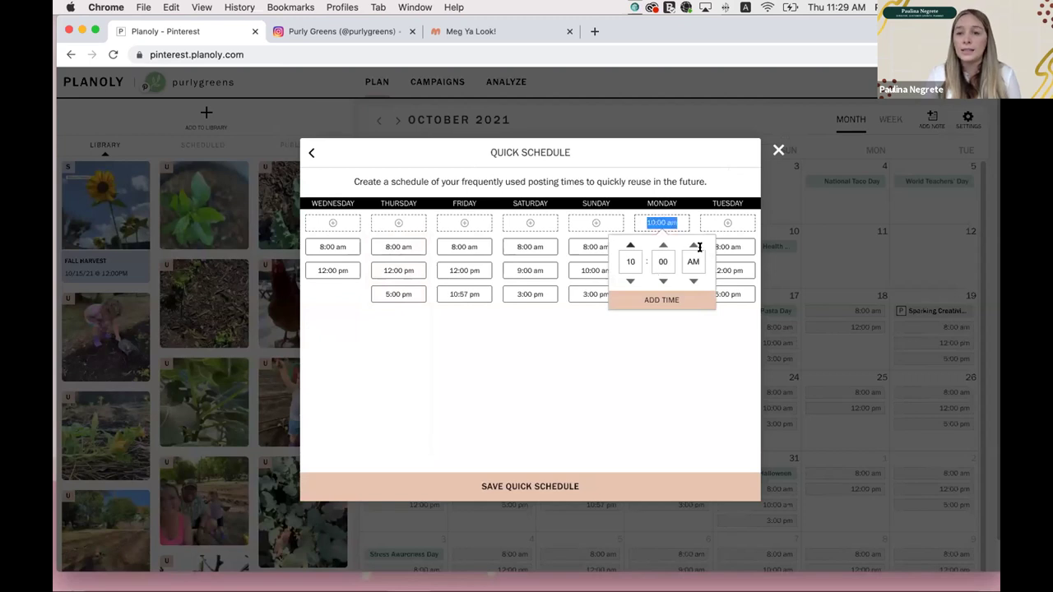
left_click(630, 245)
left_click(665, 282)
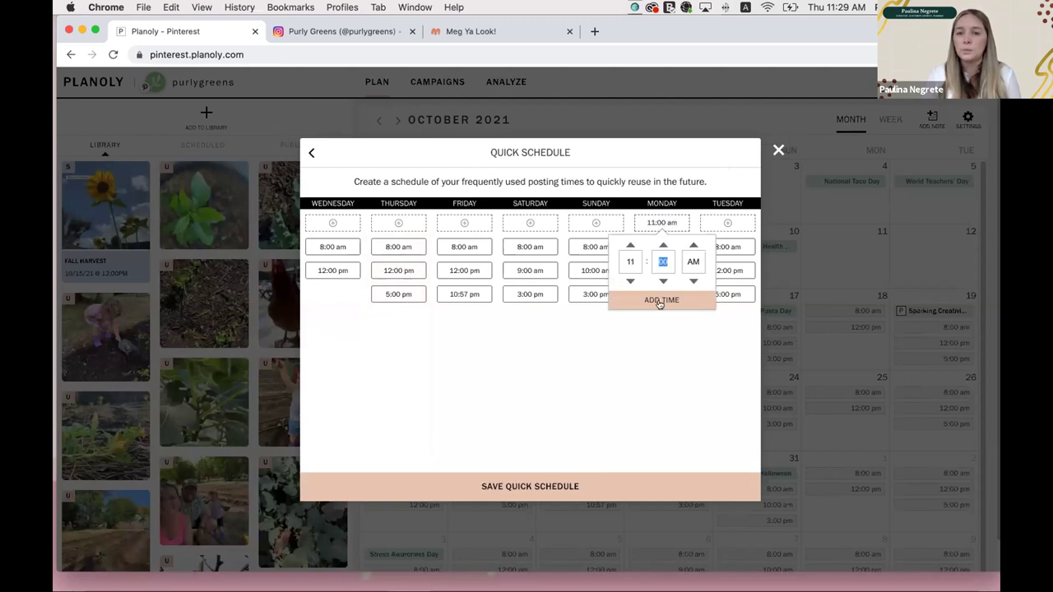
left_click(675, 302)
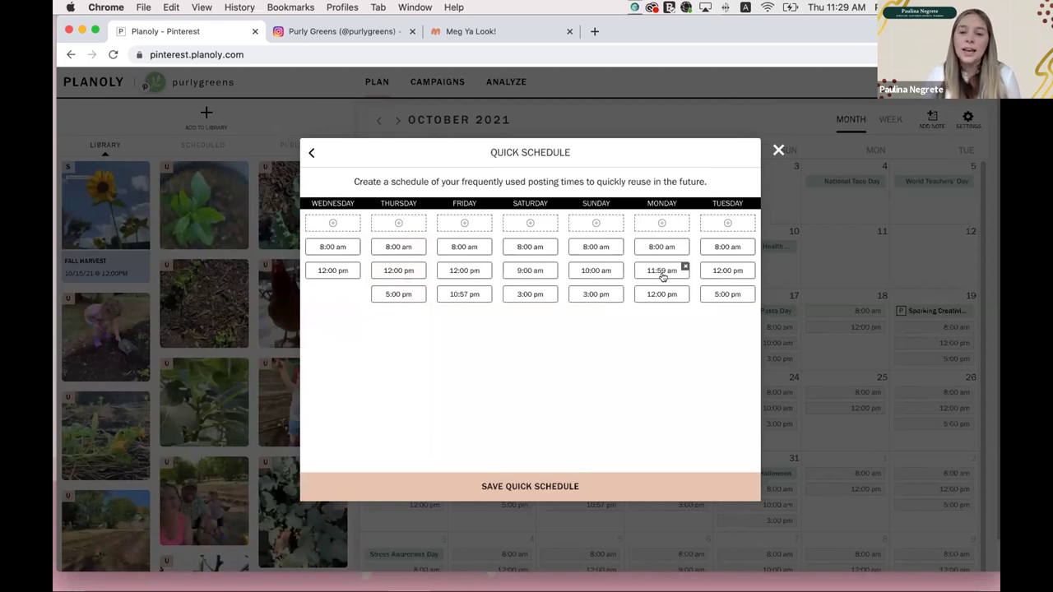
left_click(510, 486)
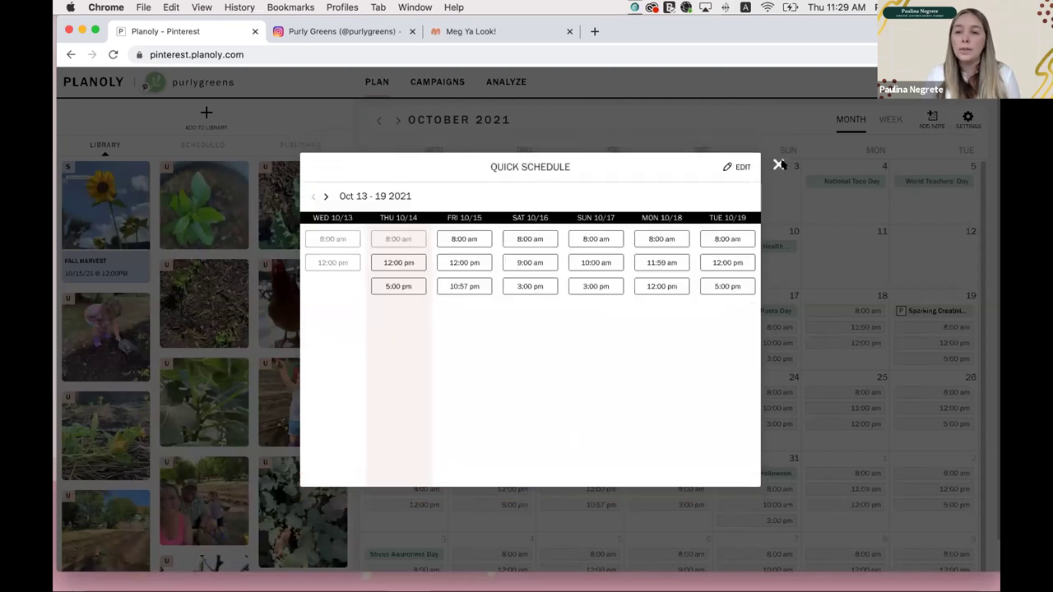
left_click(778, 164)
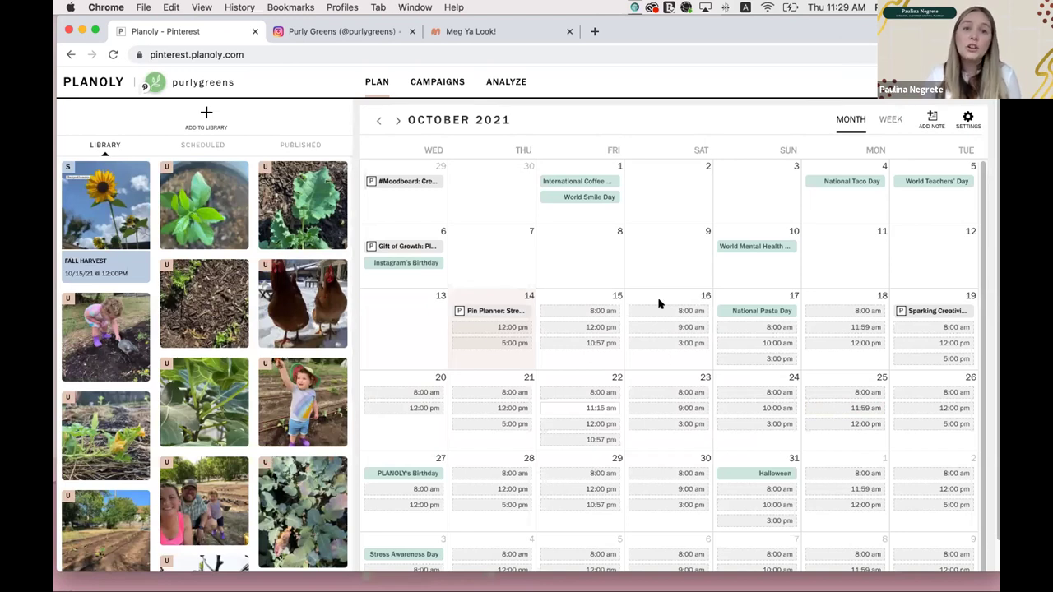
Step: Go to the Pinterest Campaigns page
left_click(437, 82)
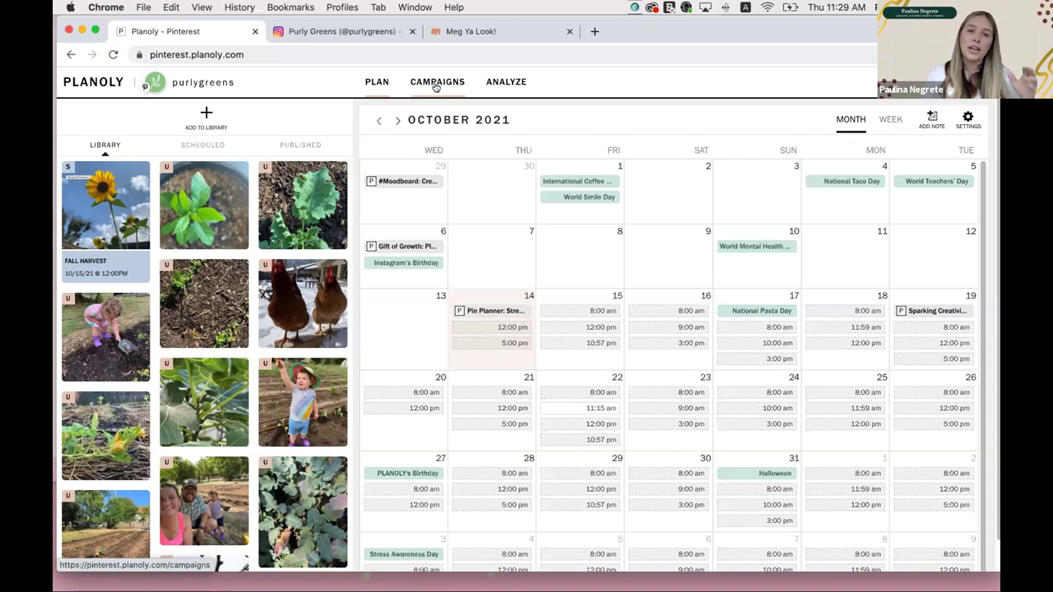
left_click(437, 84)
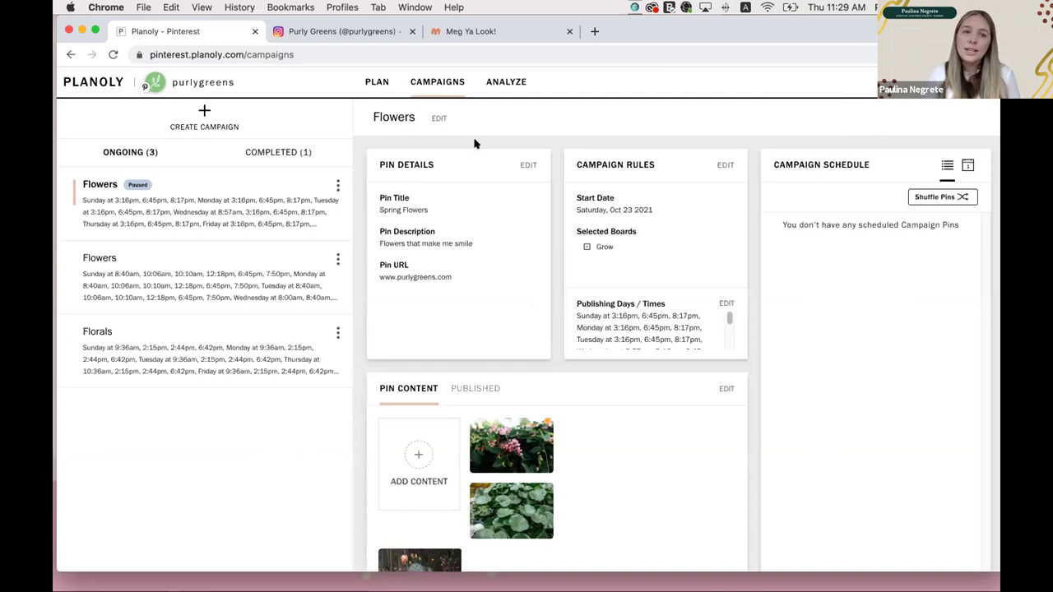
Step: Create a new campaign named Flowers
left_click(203, 112)
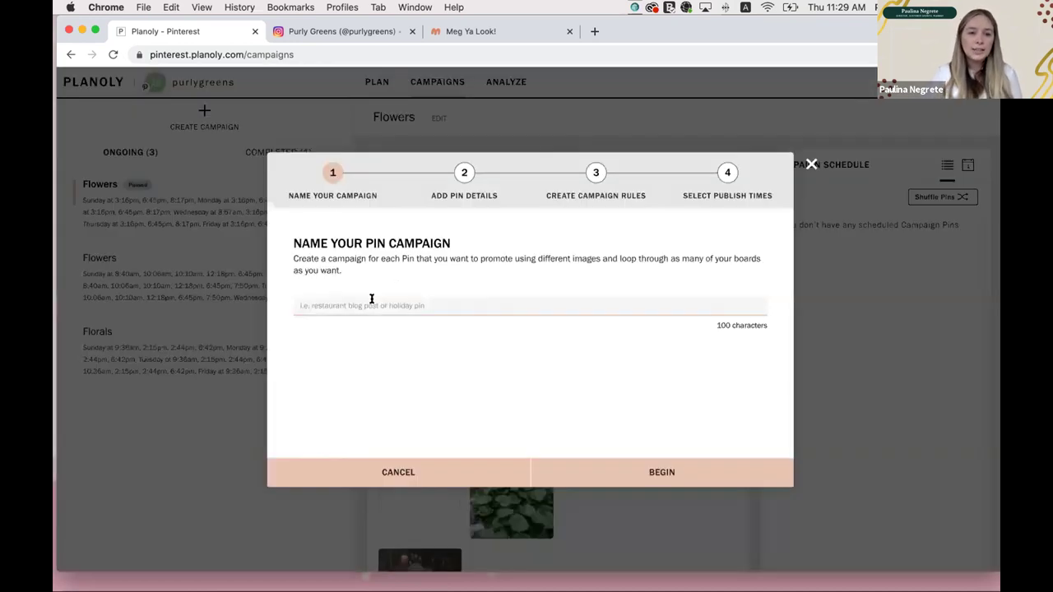
left_click(371, 298)
type("Flowers")
left_click(663, 475)
Step: Enter pin title Flowers, description 'Flowers that make me smile' and URL purlygreens.com
left_click(324, 305)
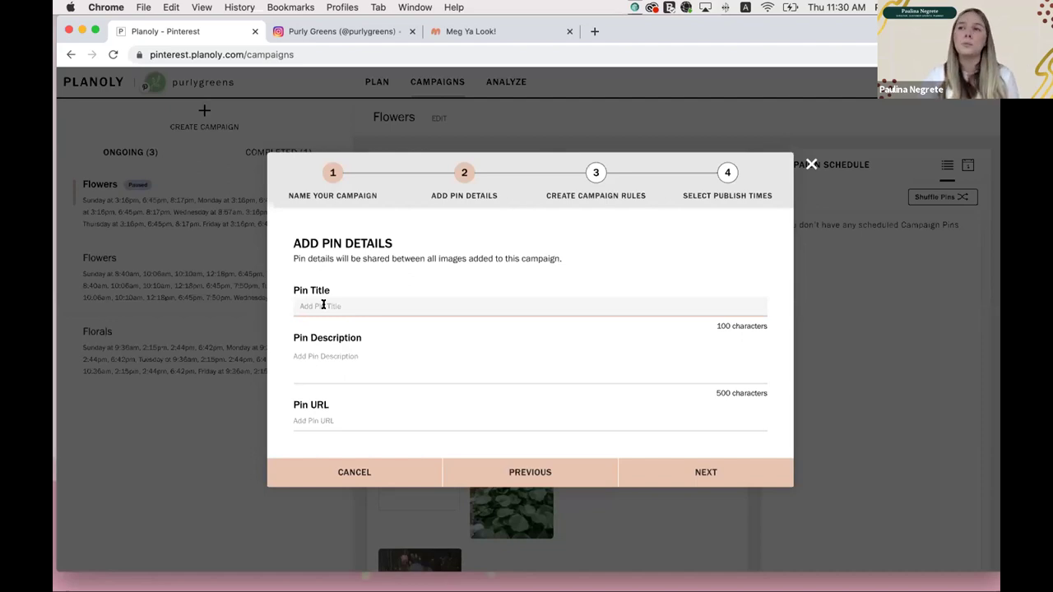
left_click(323, 305)
type("Flowers")
left_click(329, 356)
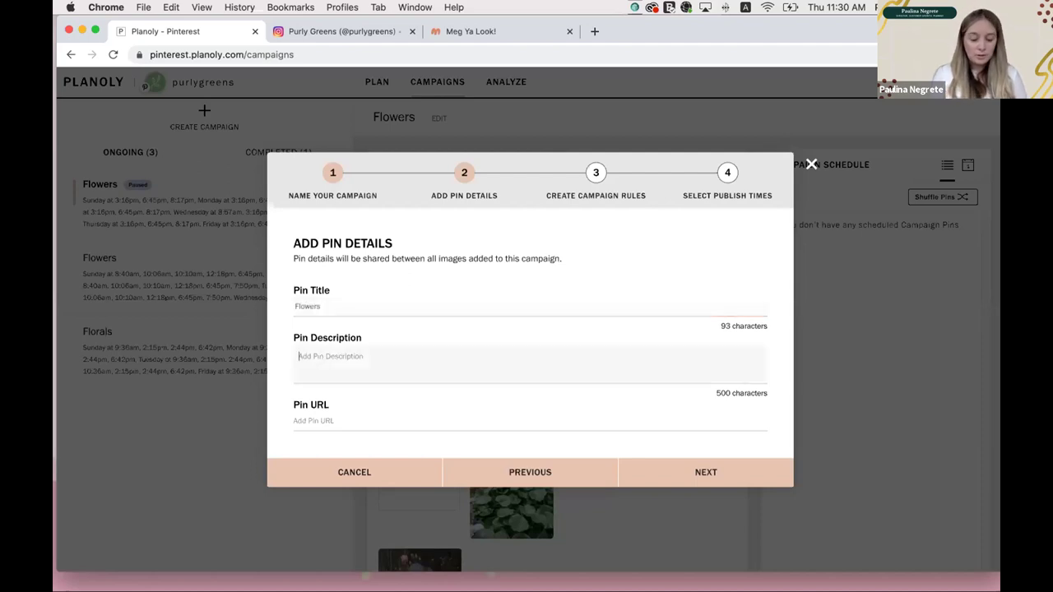
type("Flowers that make me smile")
key("Tab")
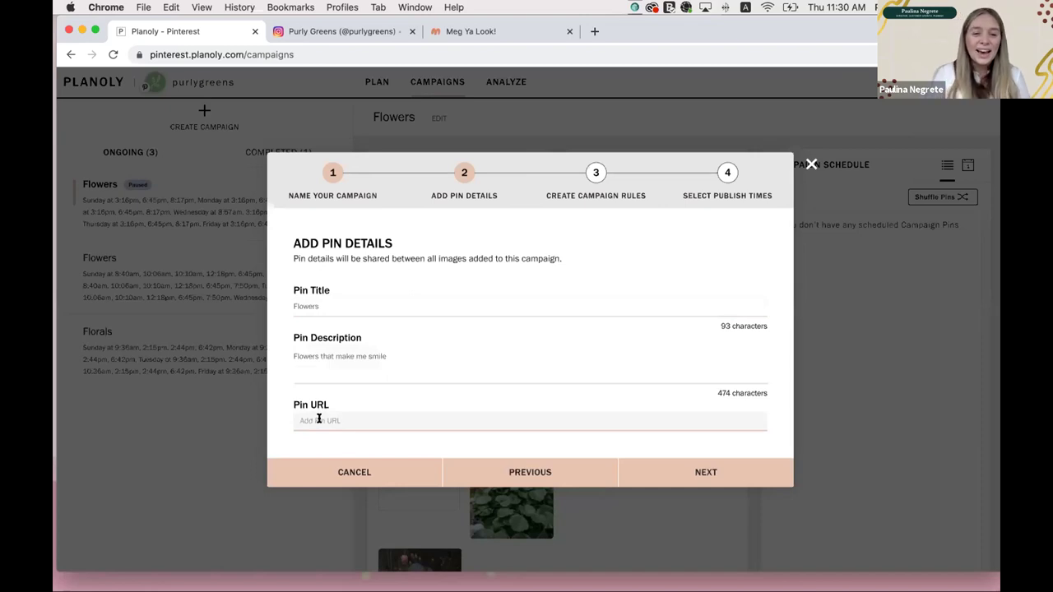
type("purly")
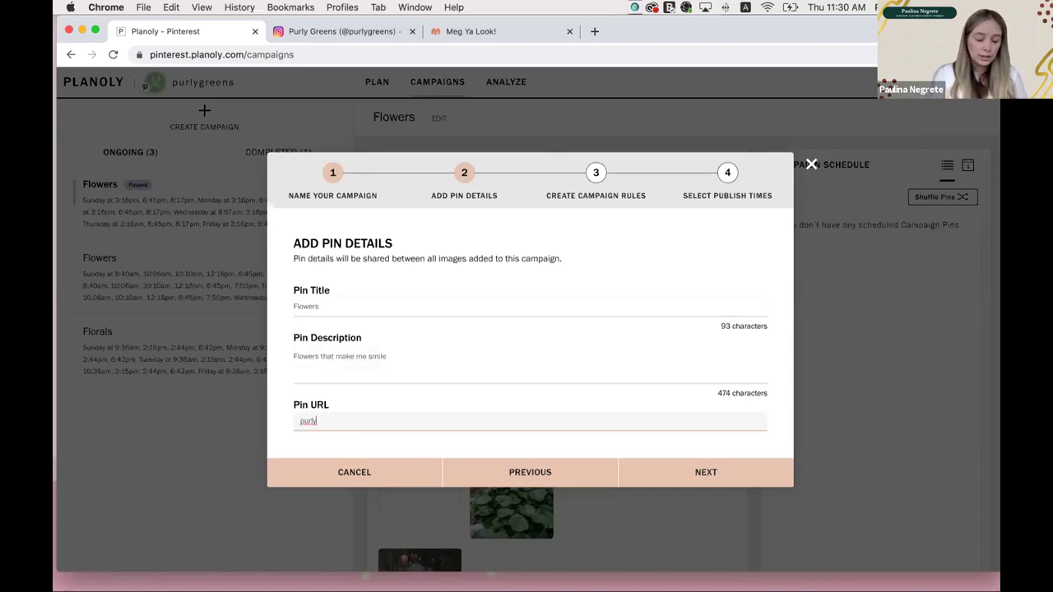
type("greens.com")
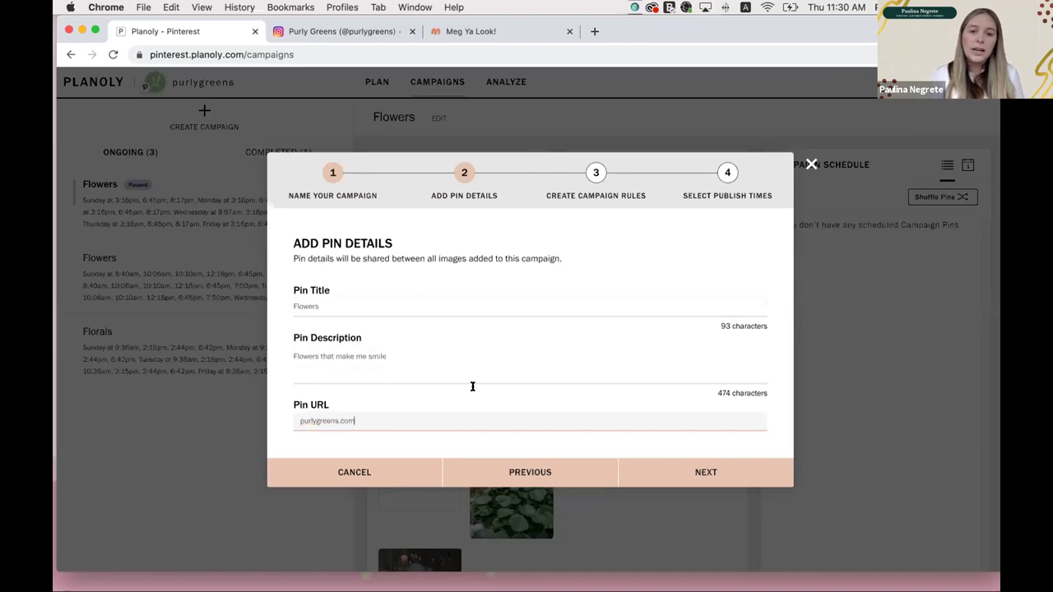
left_click(670, 475)
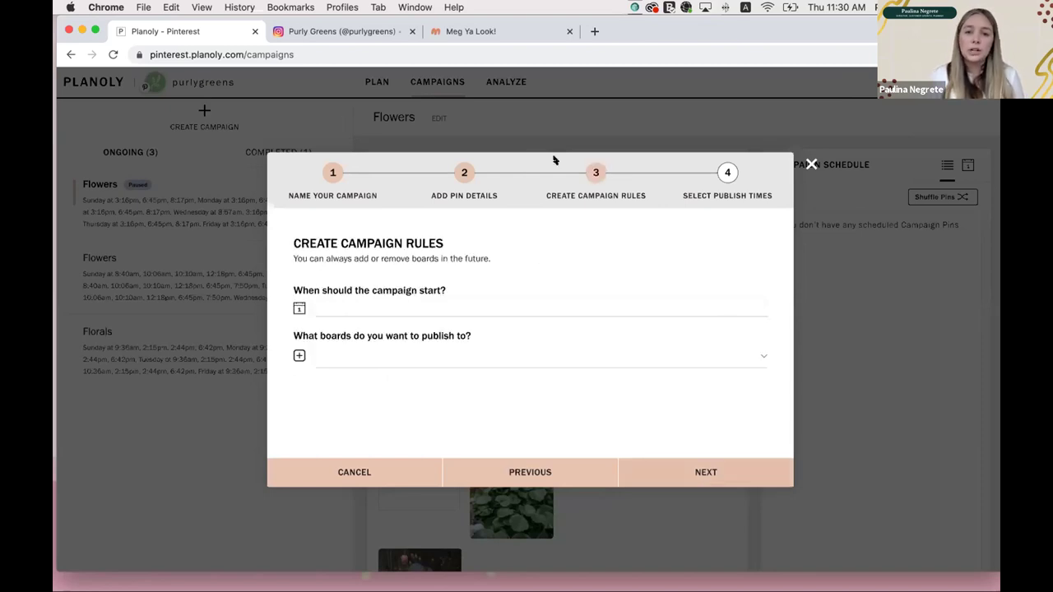
Step: Start the campaign on Oct 21, 2021, publishing to the Farm Inspiration and Plants boards
left_click(320, 306)
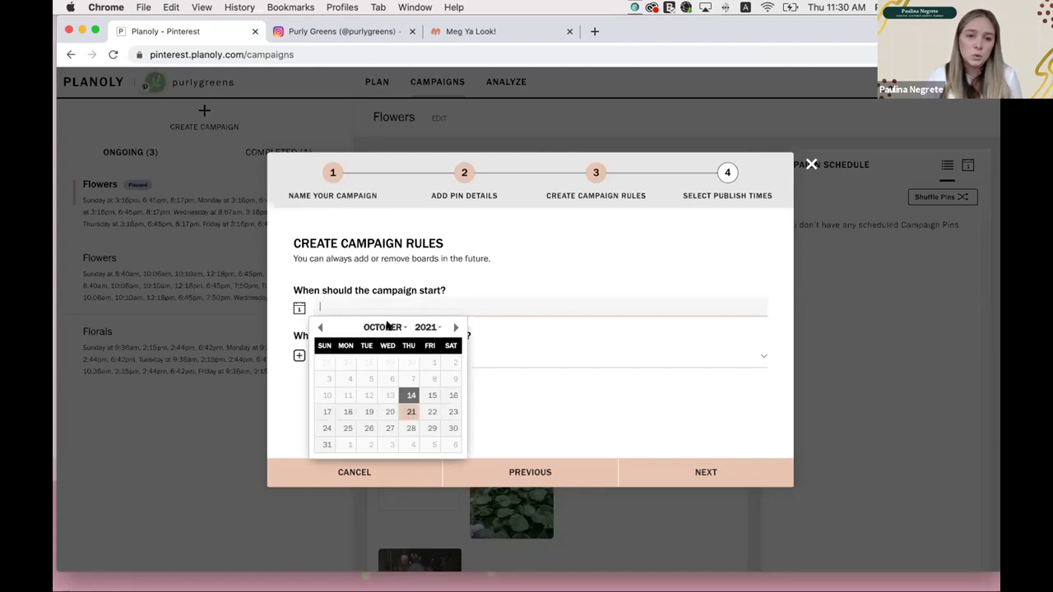
left_click(400, 352)
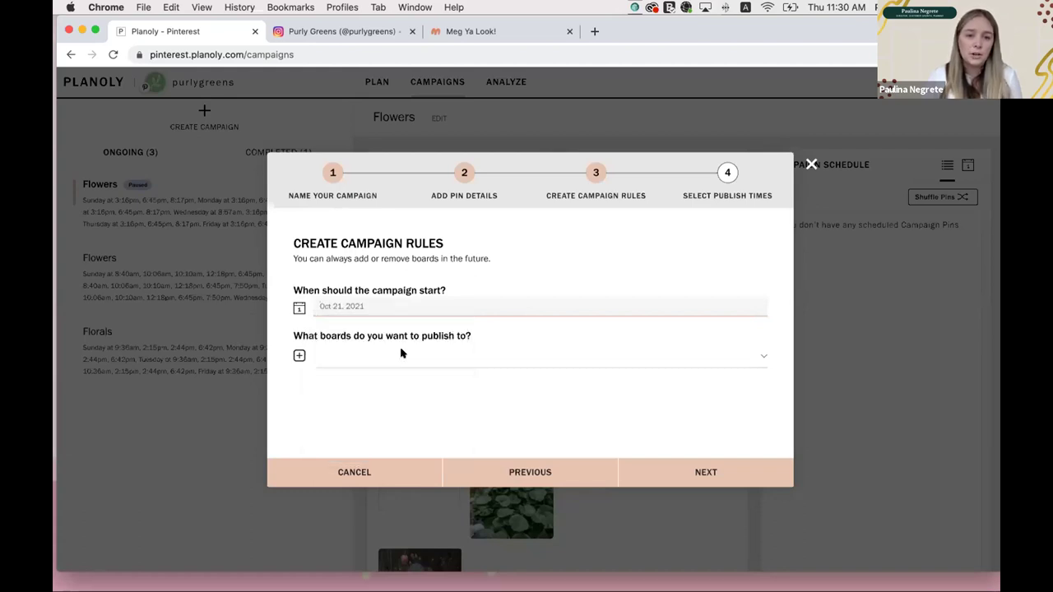
left_click(745, 358)
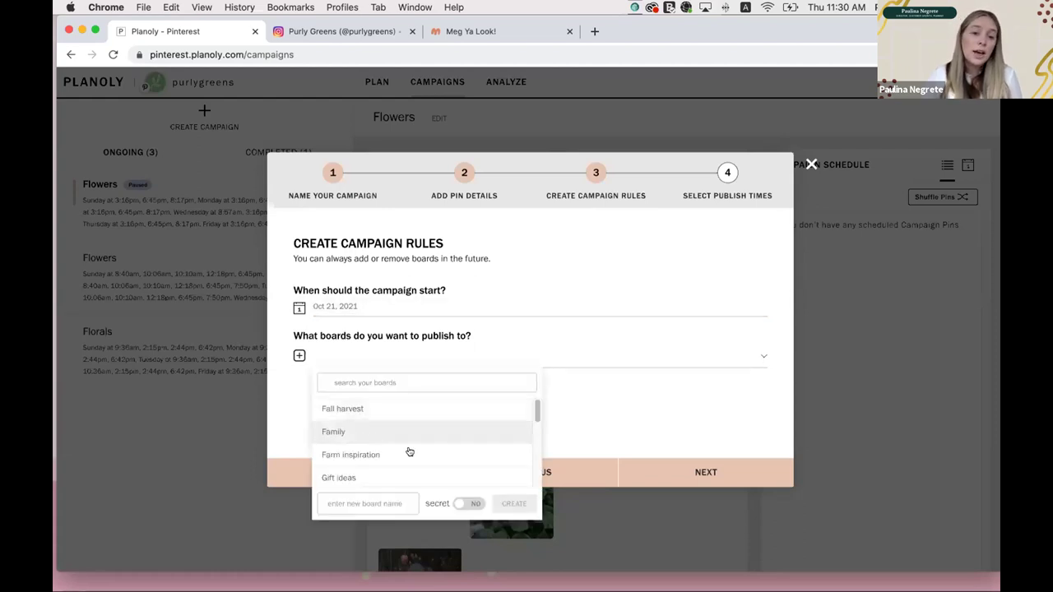
left_click(372, 453)
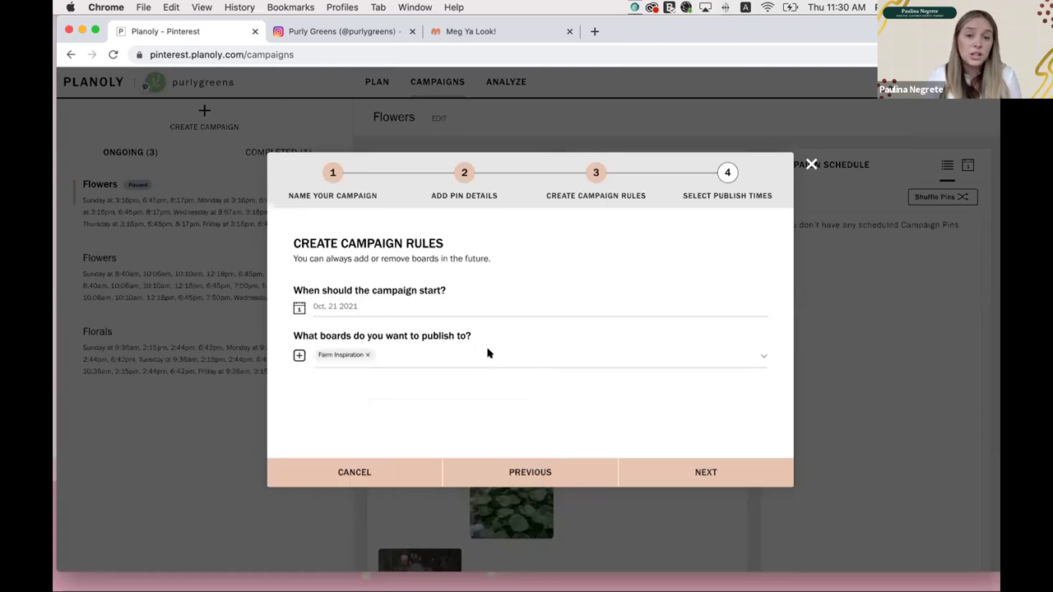
left_click(398, 444)
scroll(396, 459, "down", 3)
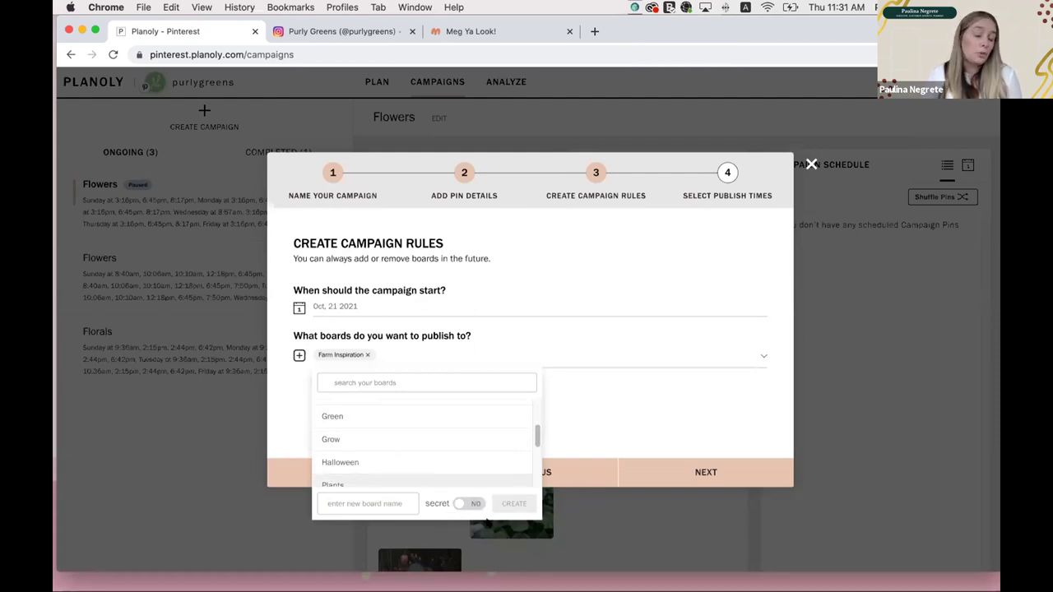
scroll(366, 474, "down", 1)
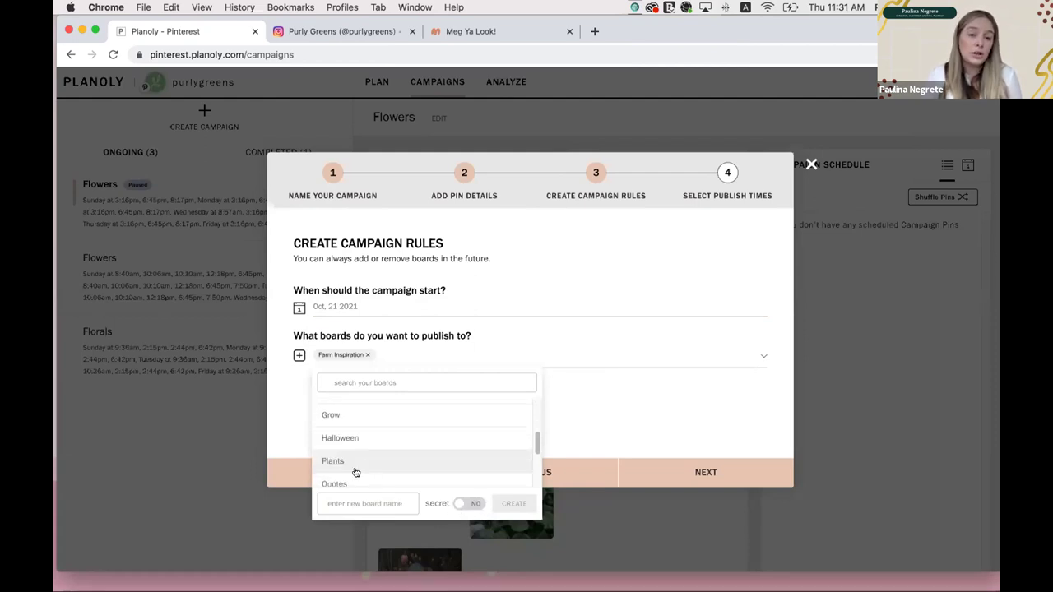
left_click(349, 463)
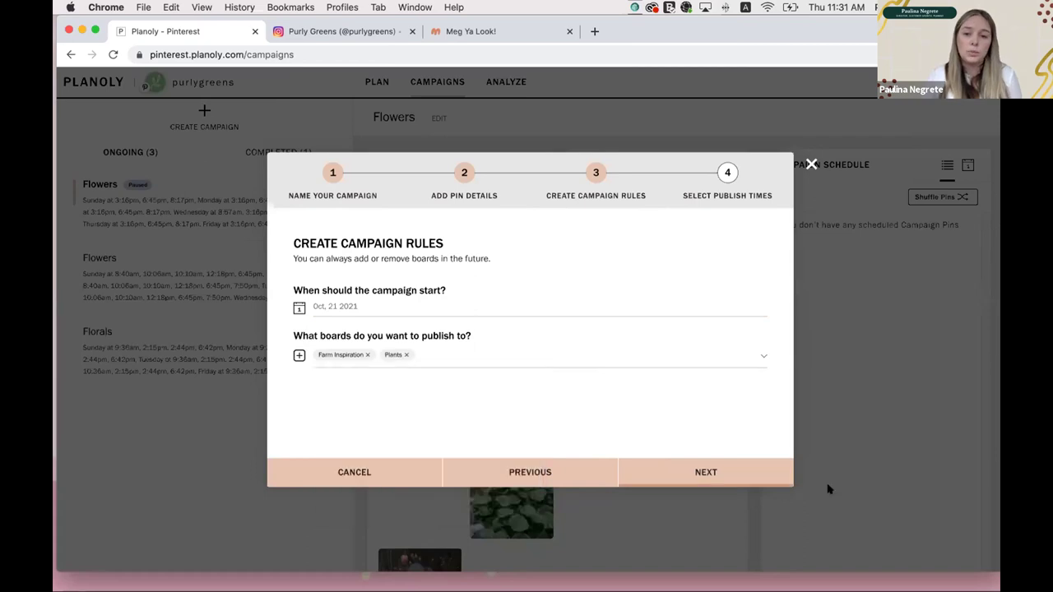
left_click(705, 473)
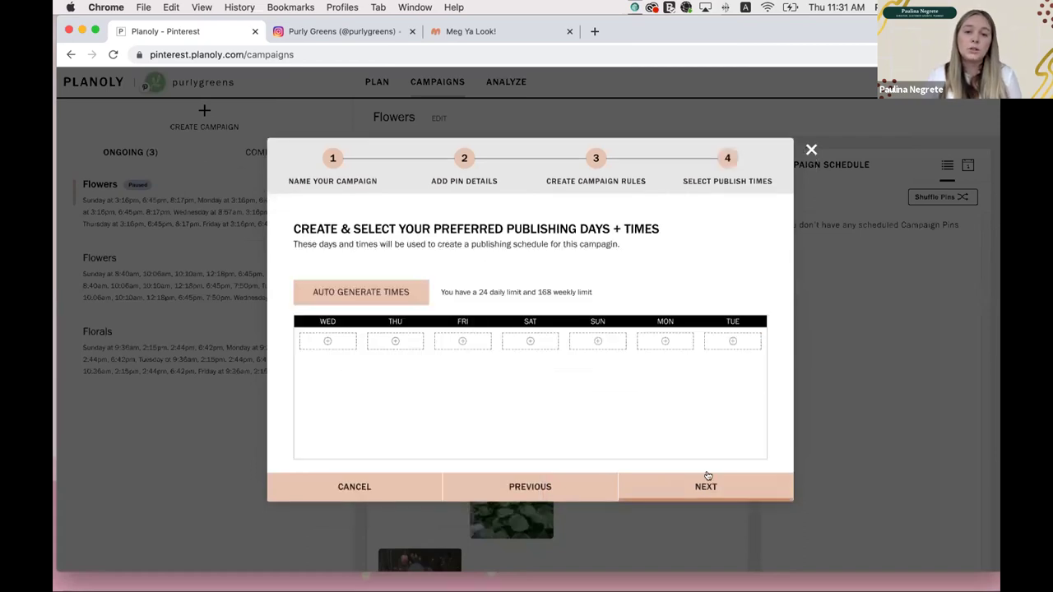
Step: Add a Wednesday 8:00 am slot, auto-generate daily posting times, and finish the Flowers campaign
left_click(327, 341)
left_click(347, 418)
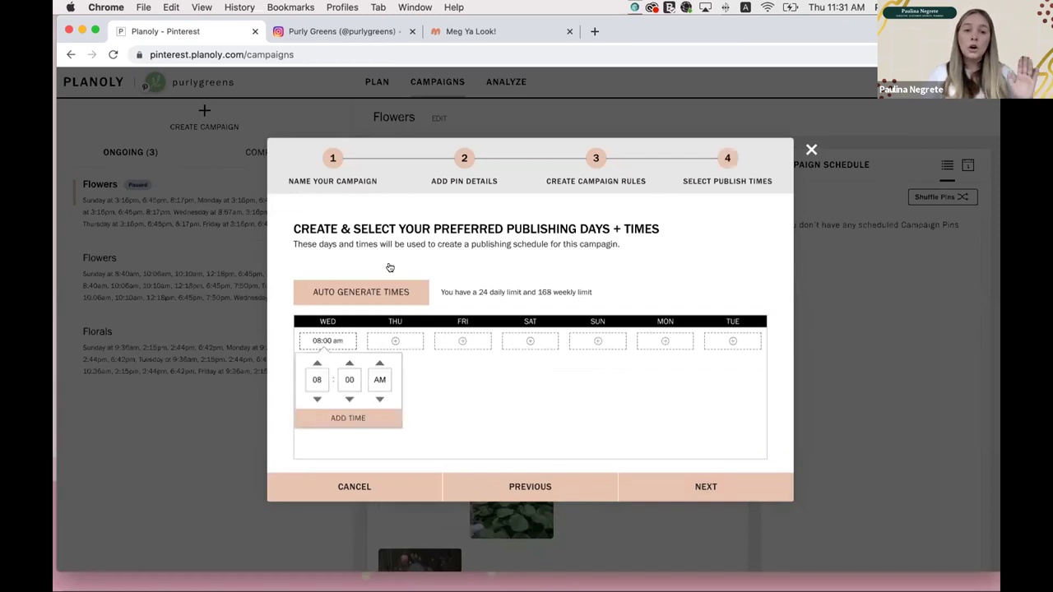
left_click(356, 295)
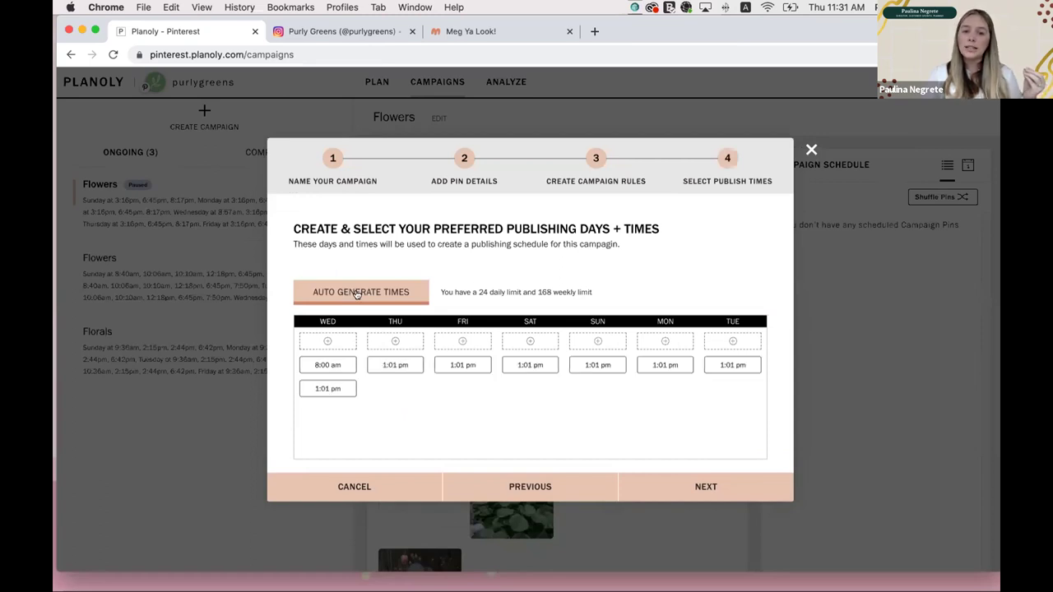
double_click(356, 294)
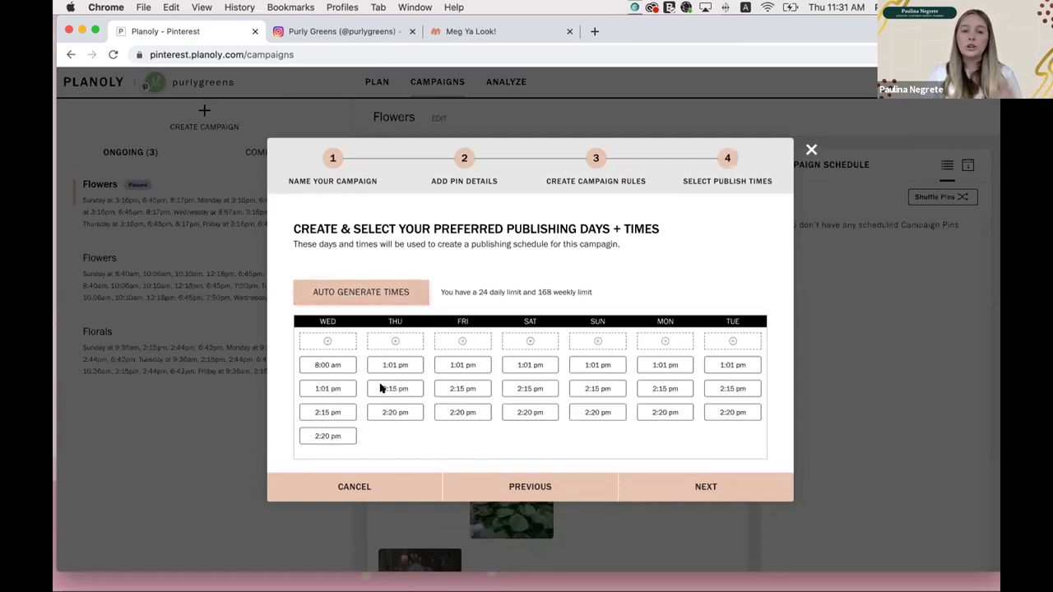
mouse_move(348, 391)
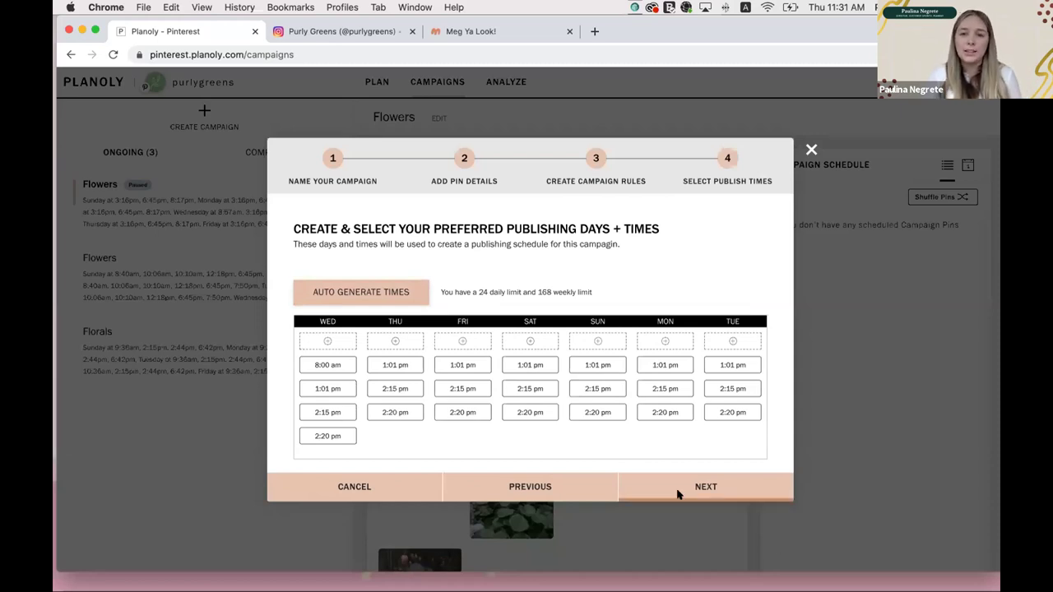
left_click(678, 493)
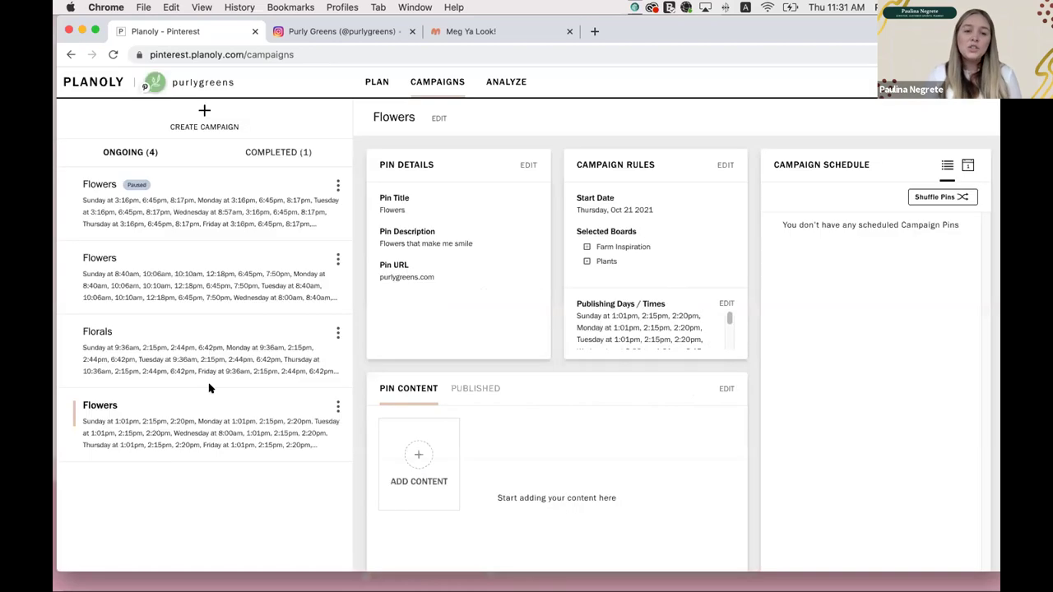
Step: Upload cacti.jpg, greenhouse.jpg and more cacti.jpg from the computer, then shuffle the pins twice
left_click(415, 456)
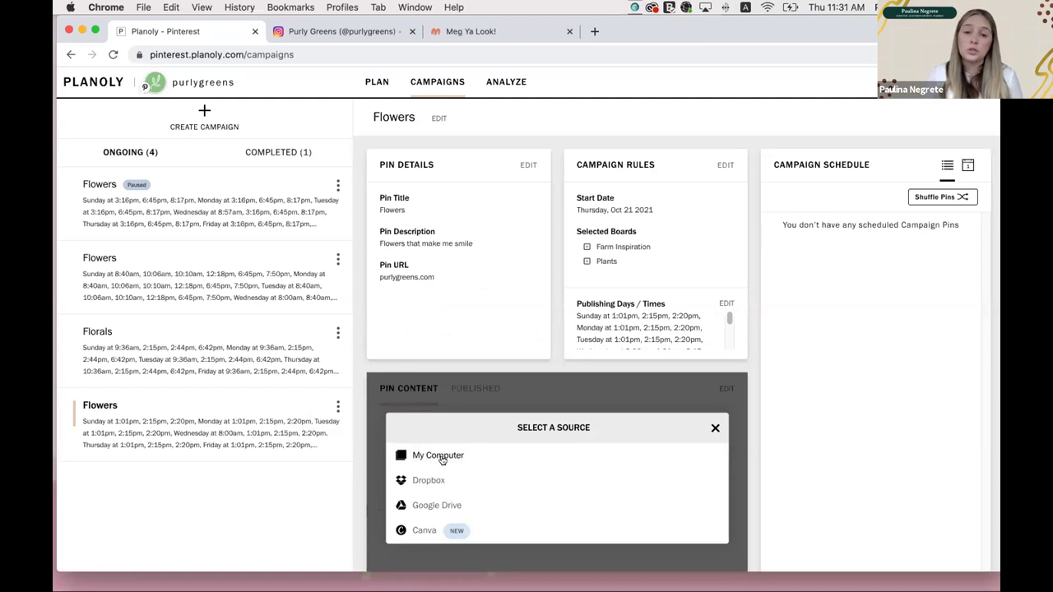
left_click(441, 458)
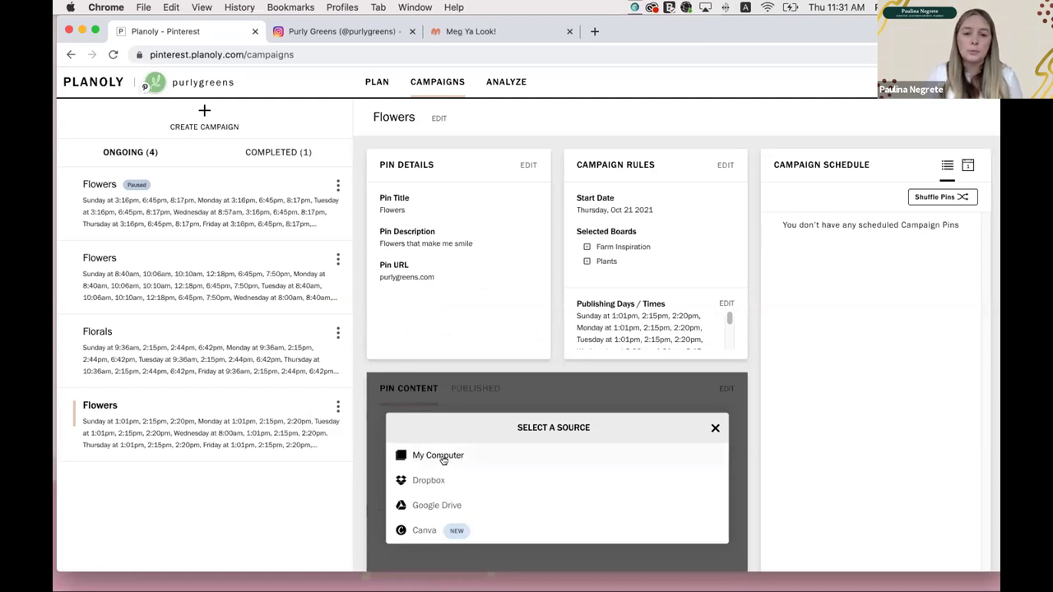
scroll(457, 268, "down", 2)
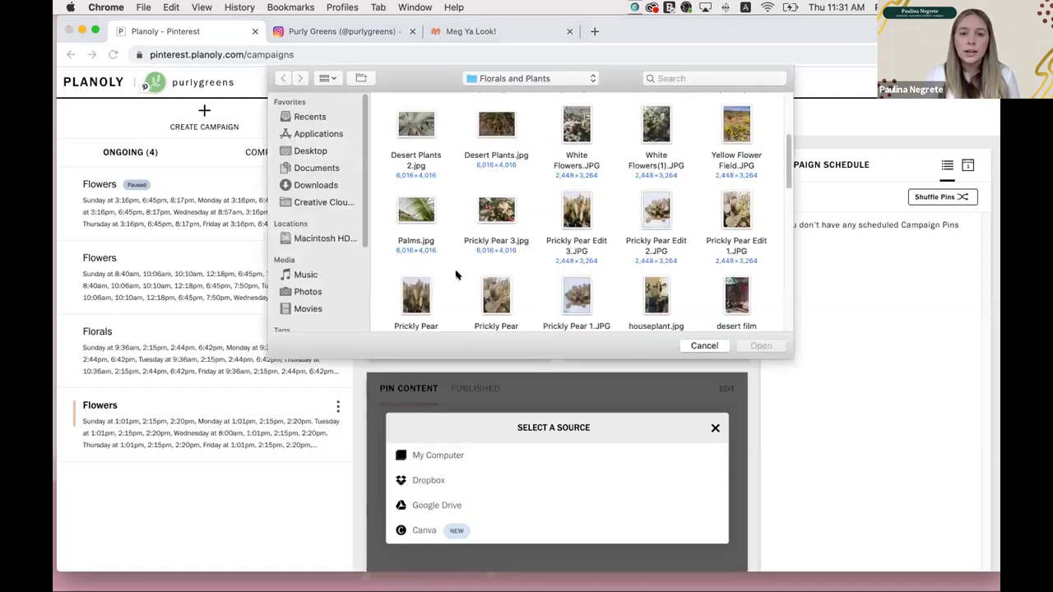
scroll(456, 272, "down", 5)
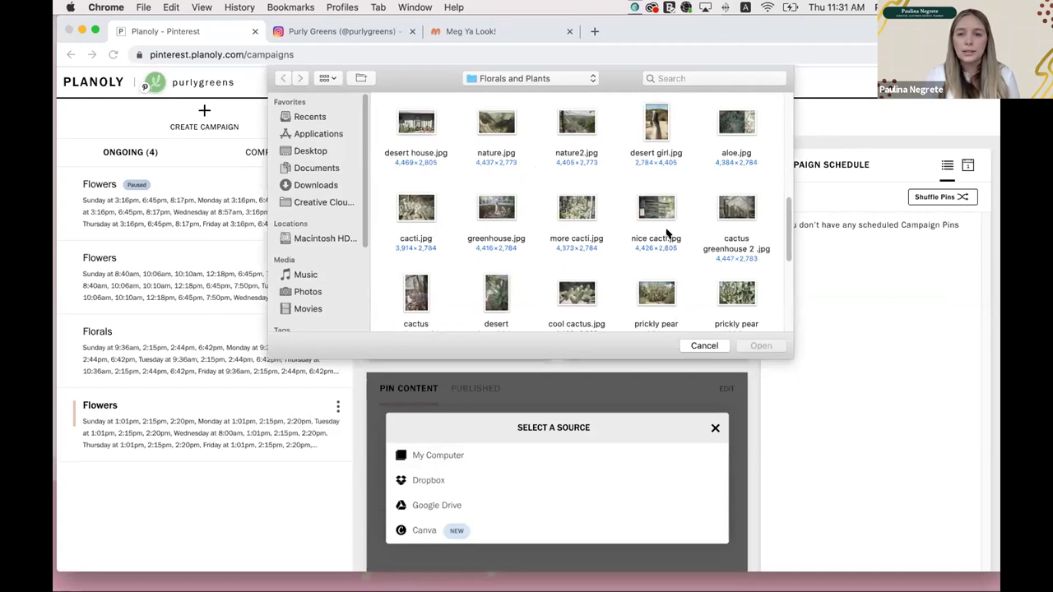
left_click(580, 241, "shift")
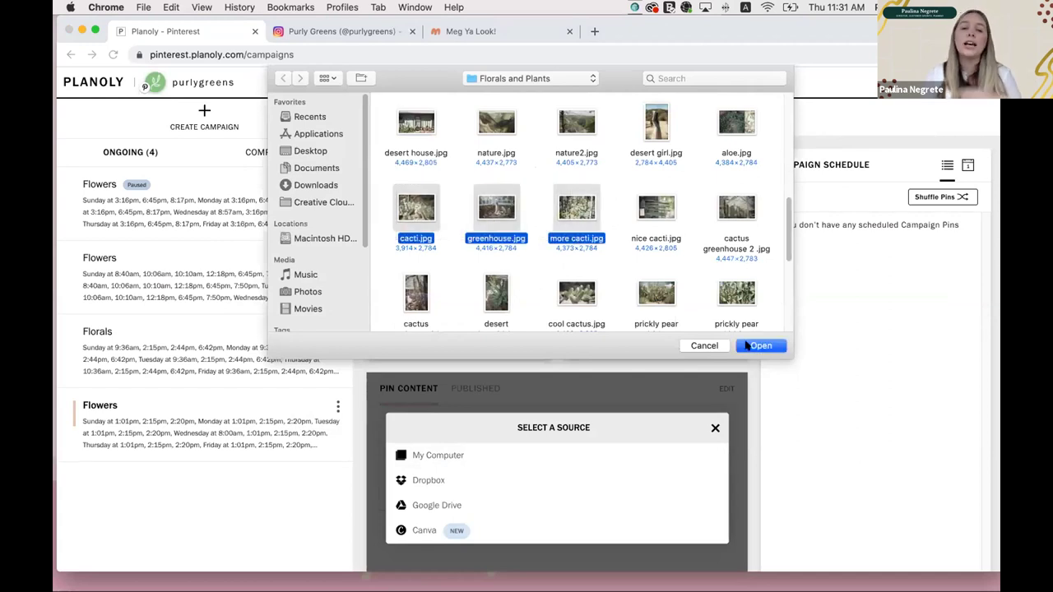
left_click(744, 347)
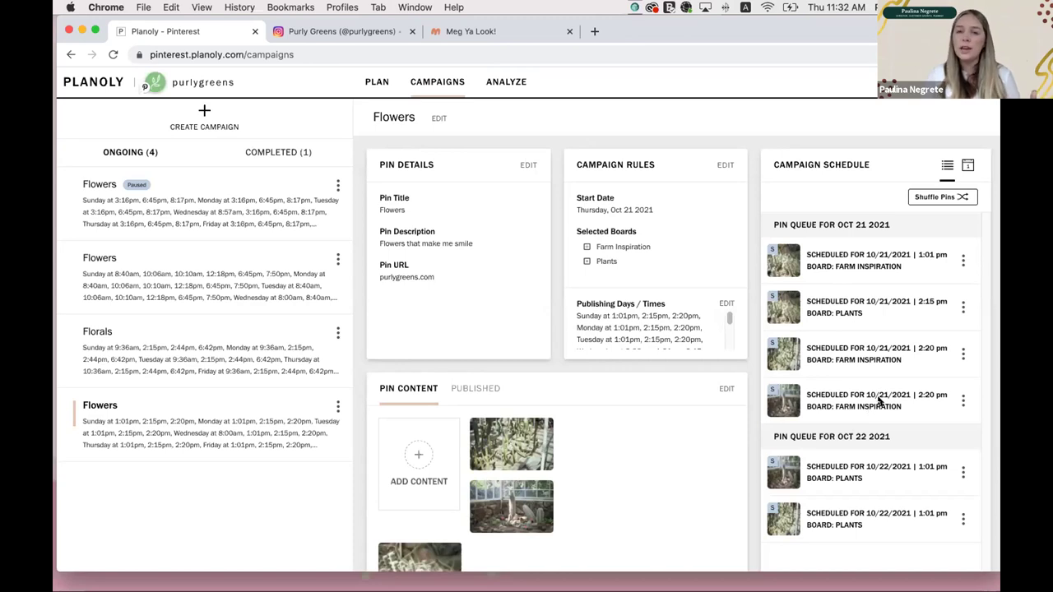
left_click(942, 198)
left_click(938, 198)
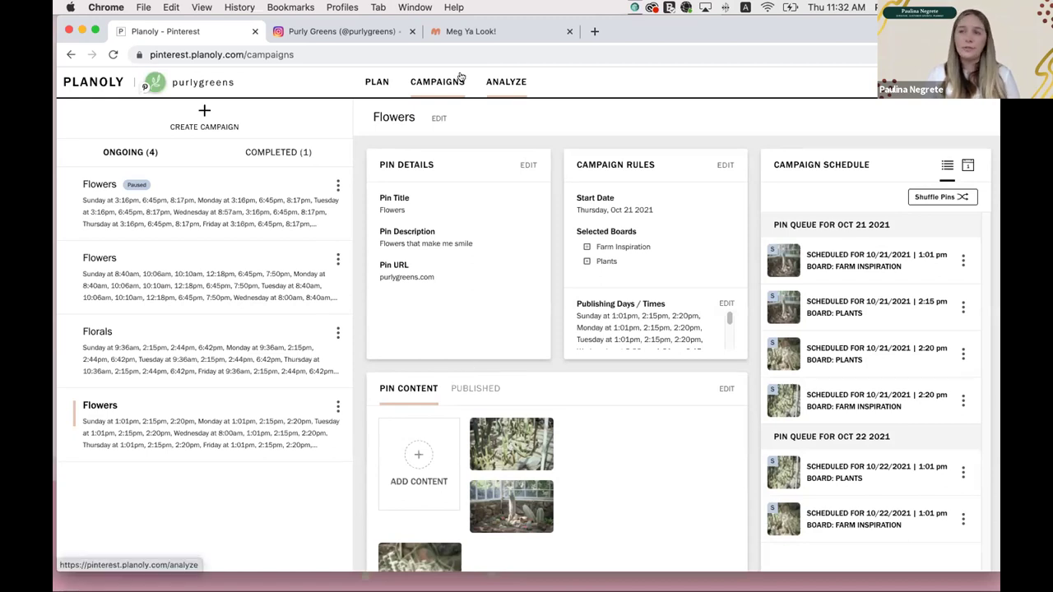
Step: Show the Pinterest analytics for 10/07–10/14/21, opening and dismissing the start-date calendar
left_click(503, 83)
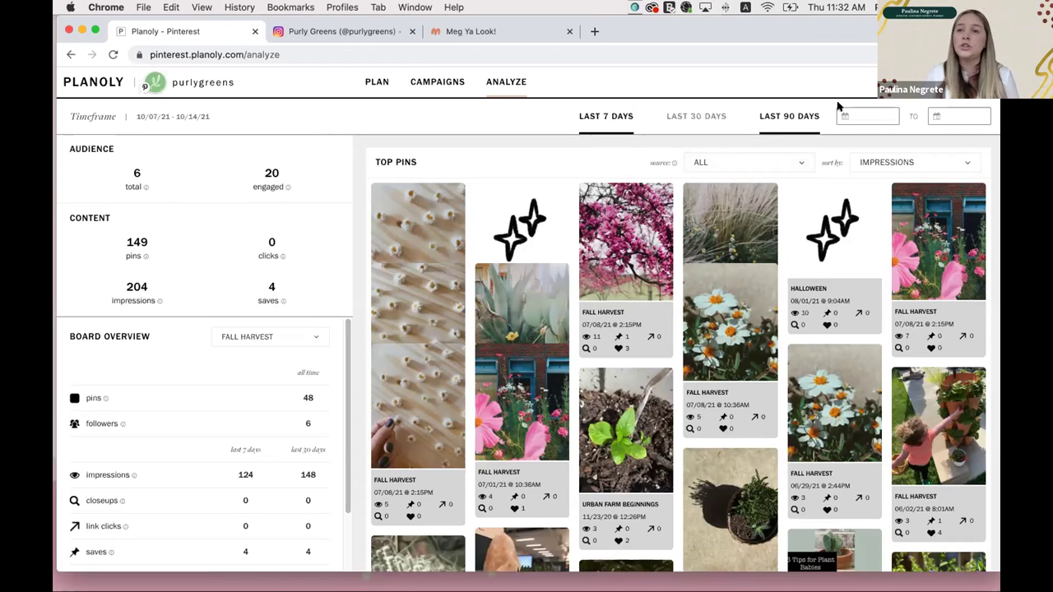
left_click(856, 122)
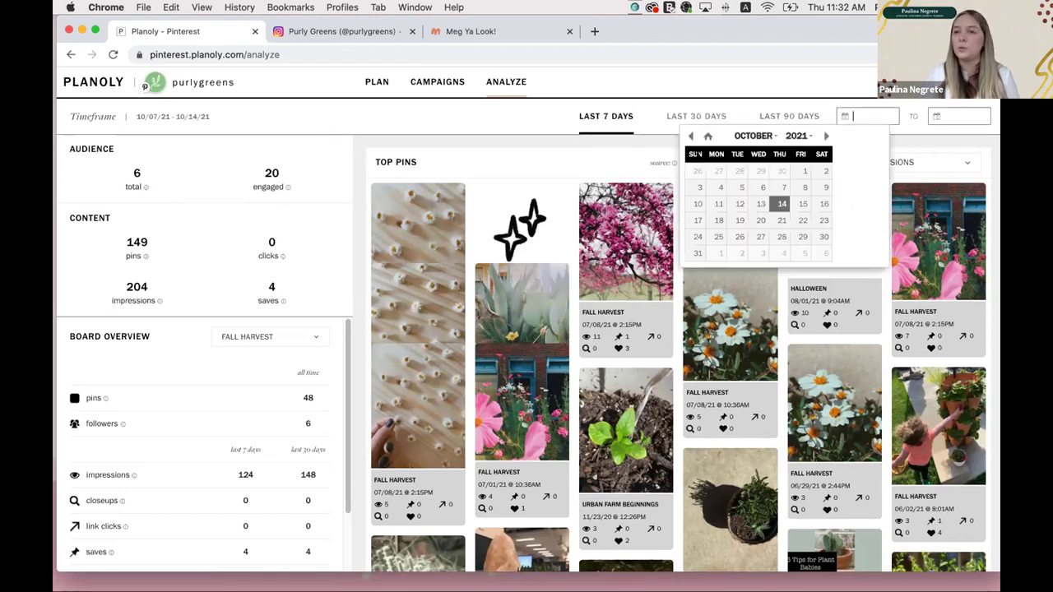
left_click(825, 106)
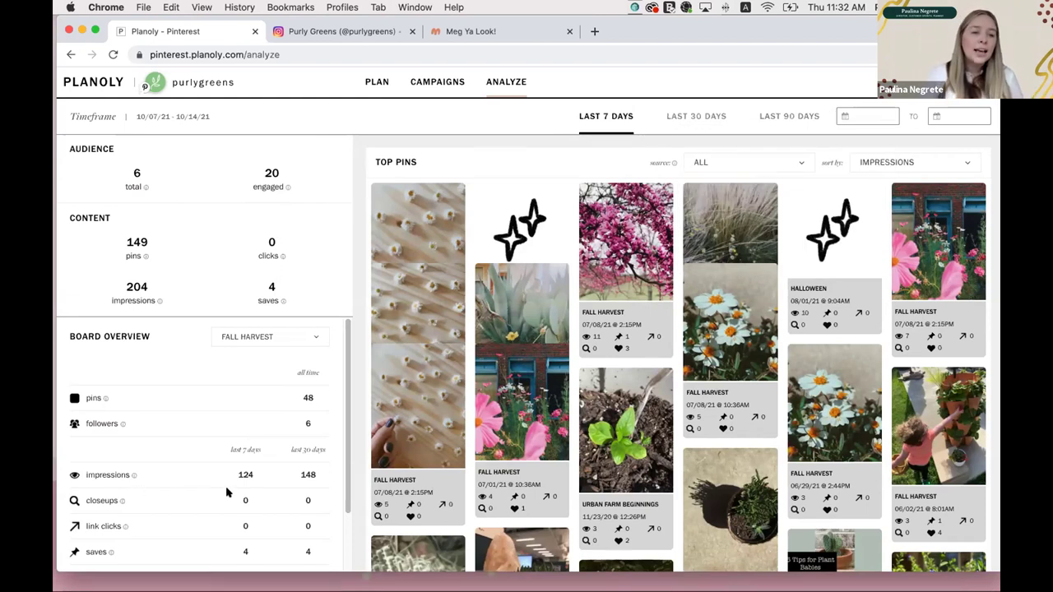
scroll(228, 491, "down", 1)
scroll(273, 336, "up", 1)
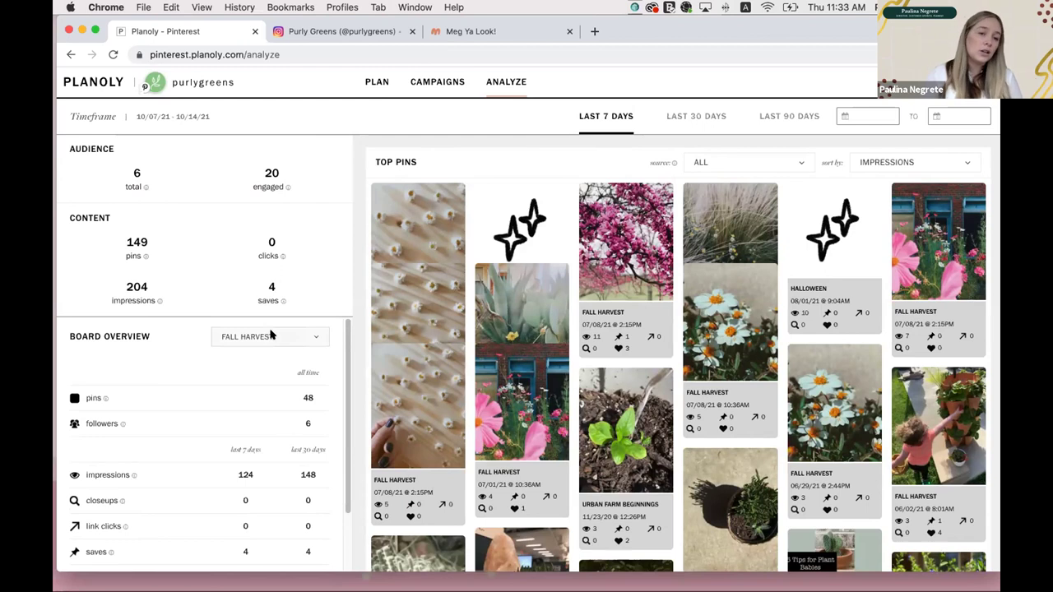
left_click(272, 336)
scroll(263, 369, "down", 3)
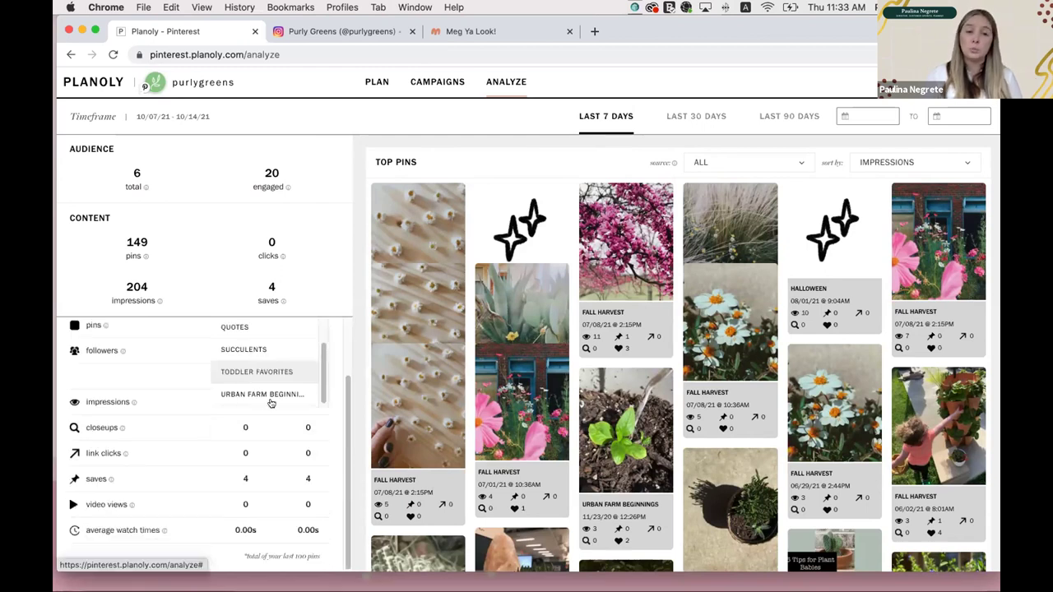
scroll(276, 386, "up", 3)
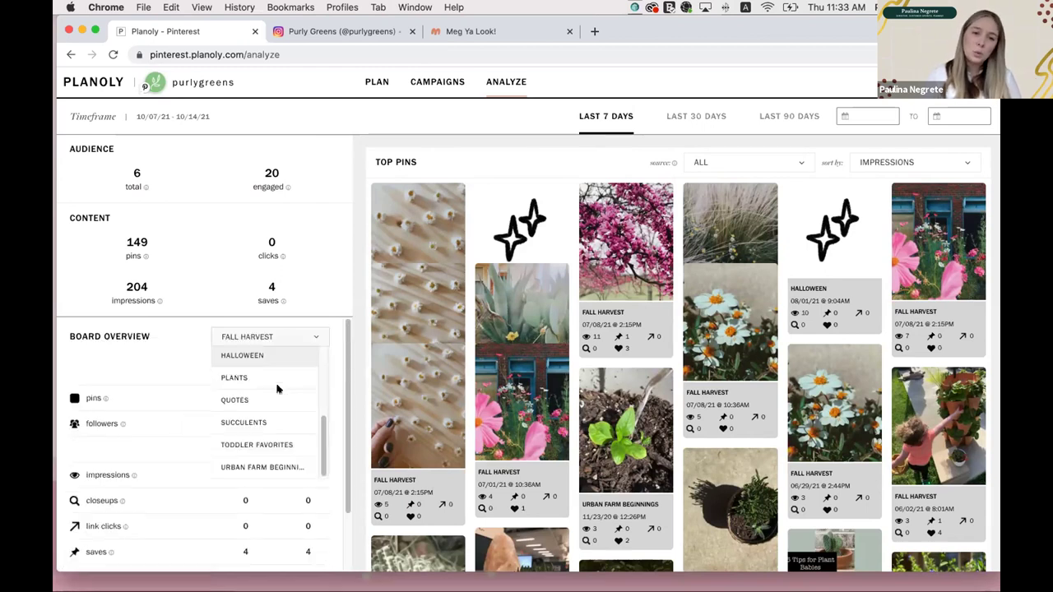
left_click(348, 264)
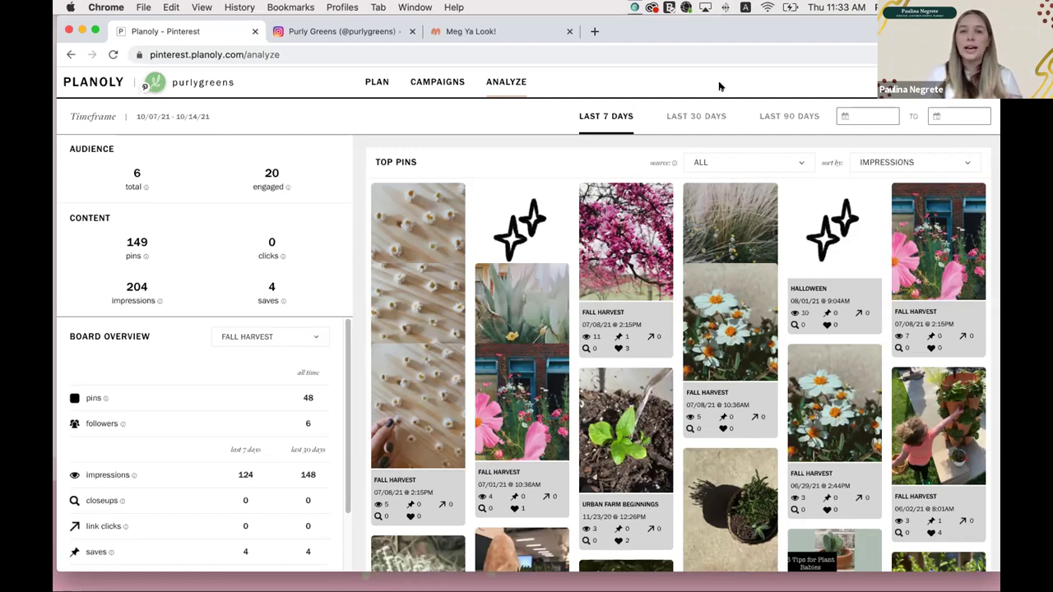
left_click(687, 115)
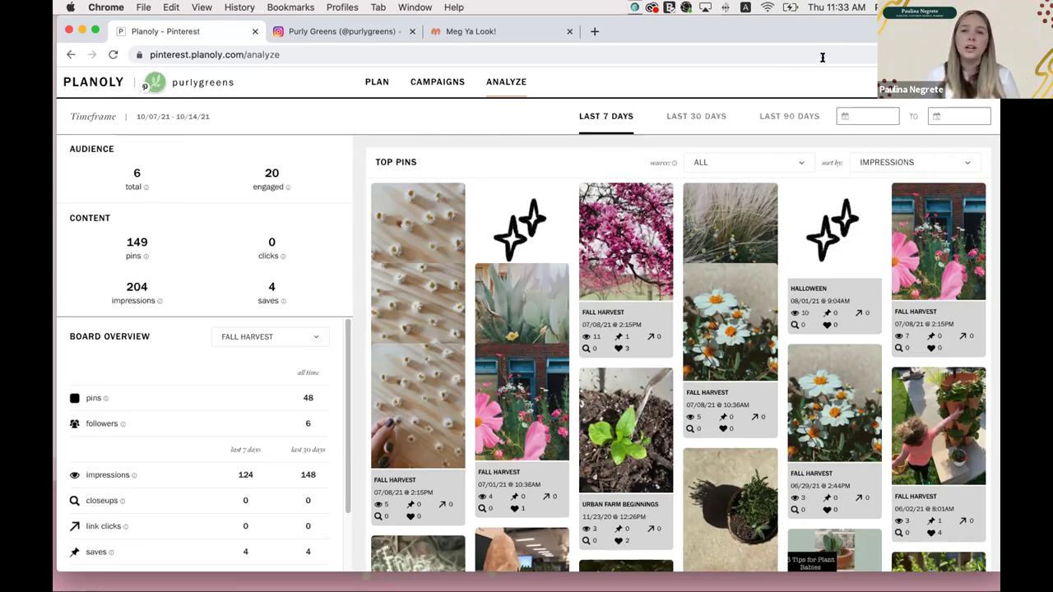
Step: On the Meg Ya Look! store, start a Plan It pin for the tote-bag photo, then discard it
left_click(479, 29)
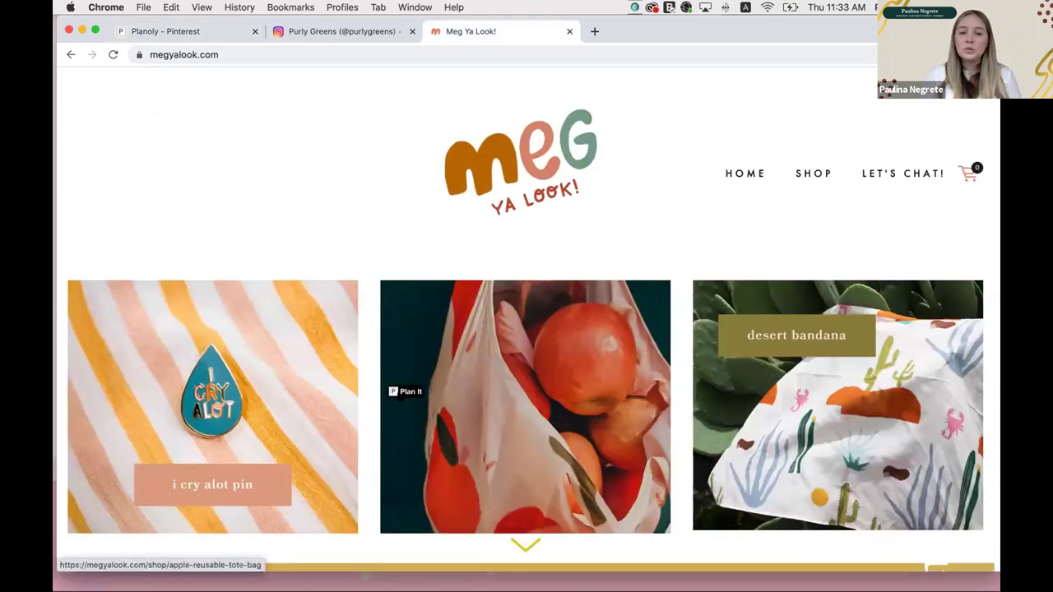
left_click(395, 392)
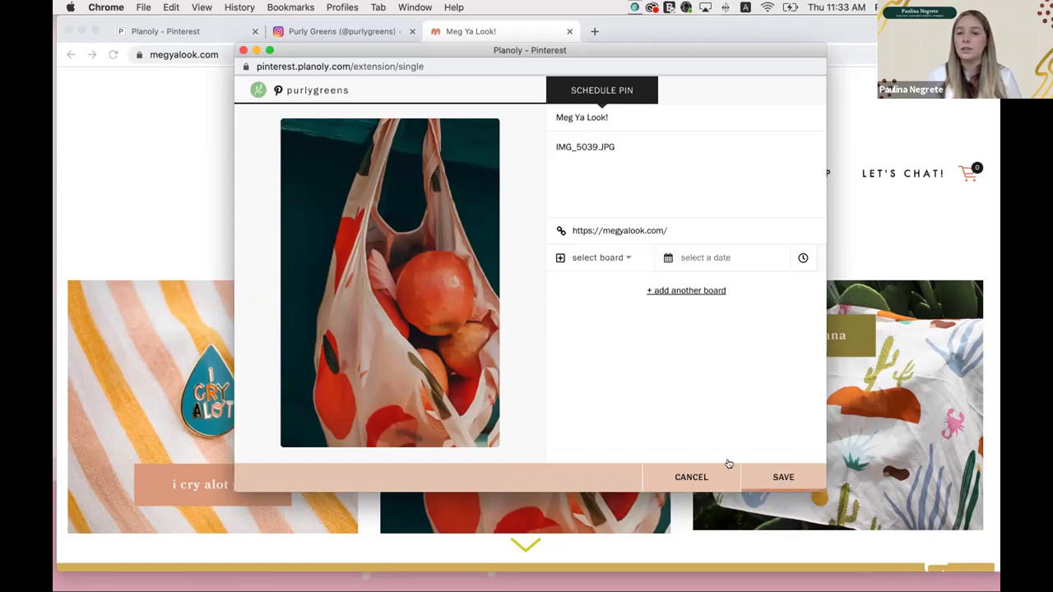
left_click(681, 473)
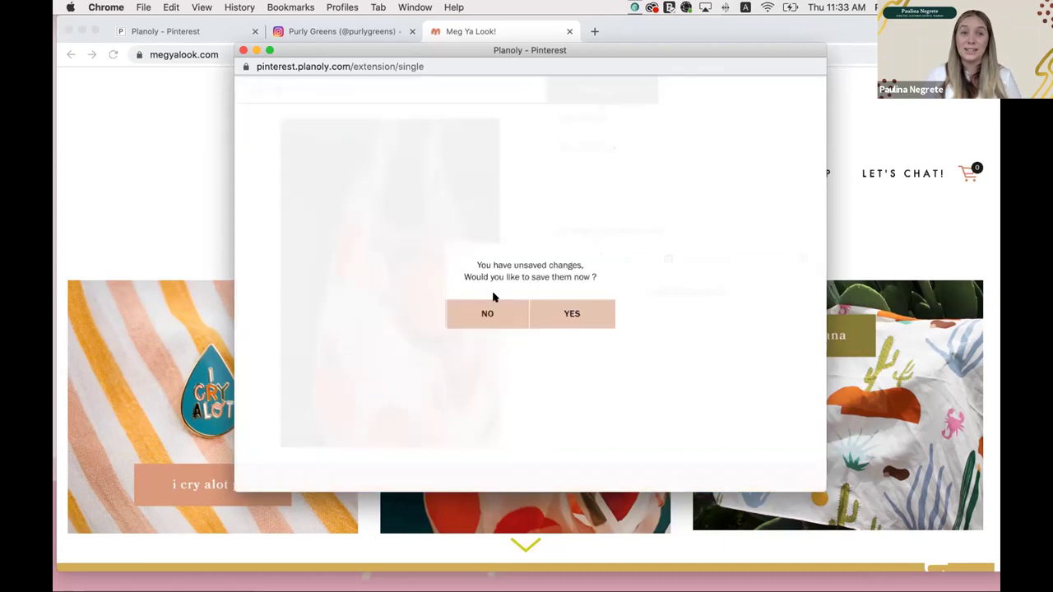
left_click(242, 51)
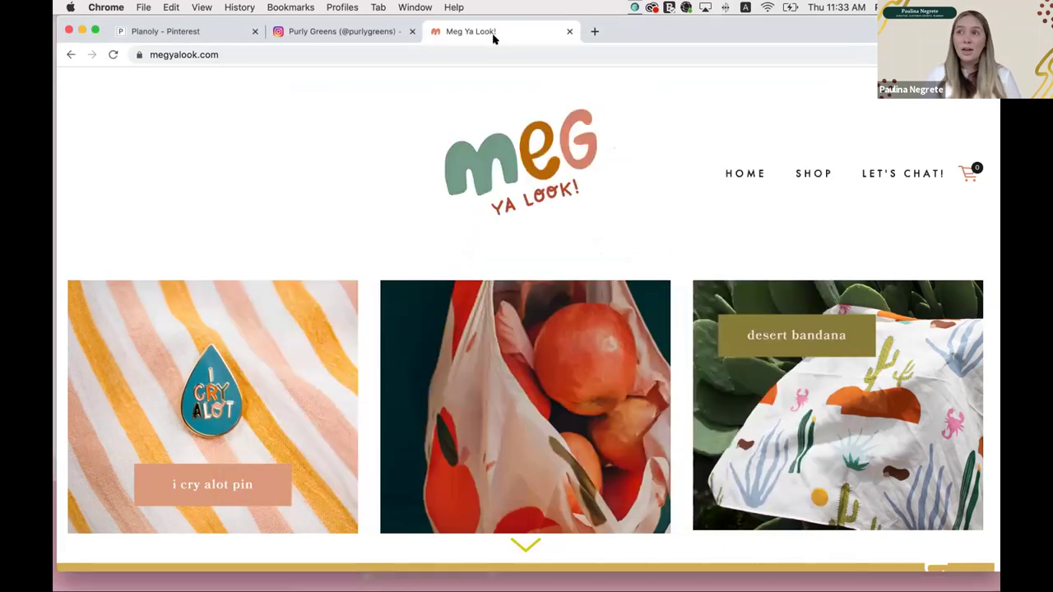
Step: Switch to the Purly Greens Instagram profile and scroll down through its older posts
left_click(344, 34)
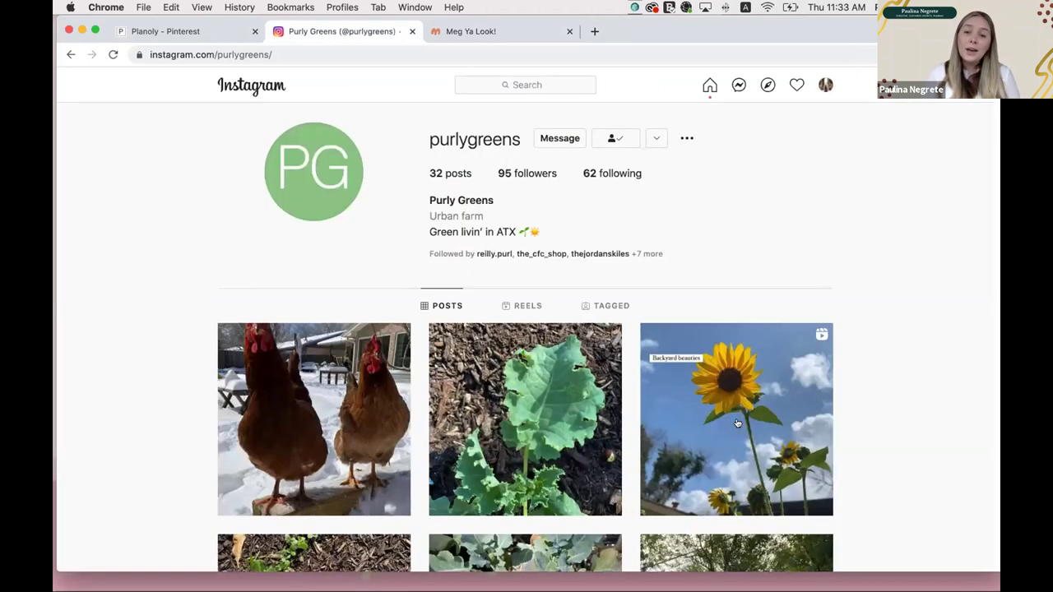
scroll(735, 421, "down", 7)
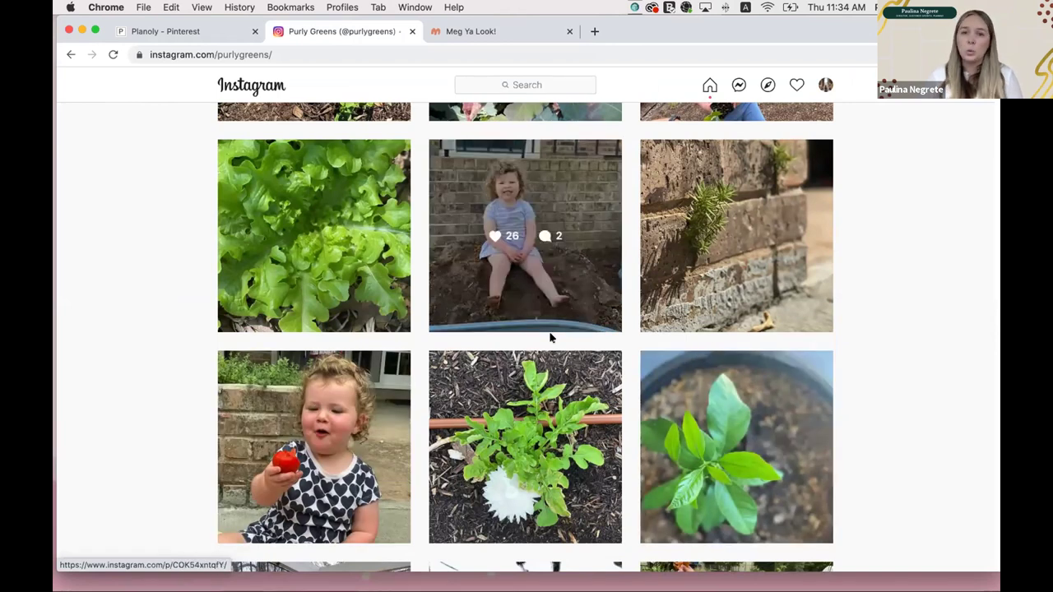
scroll(567, 276, "down", 1)
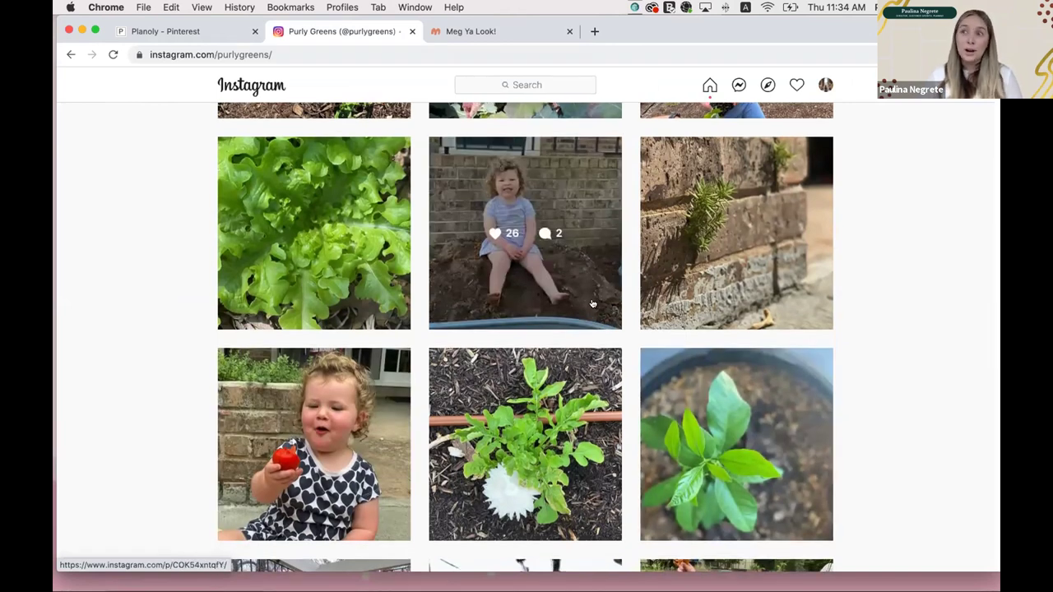
scroll(592, 305, "down", 5)
scroll(592, 304, "down", 3)
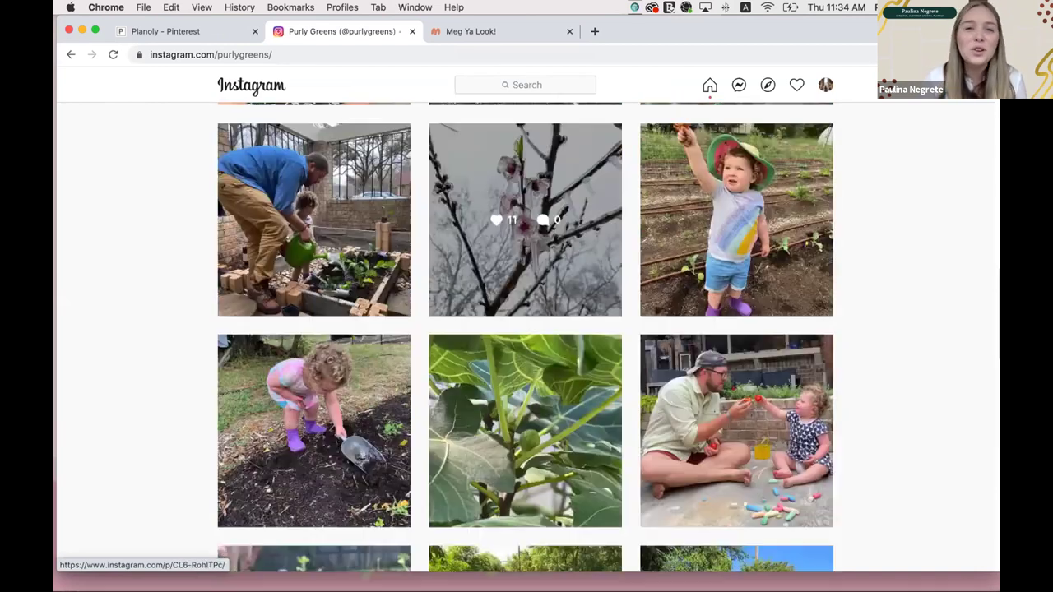
scroll(592, 304, "down", 1)
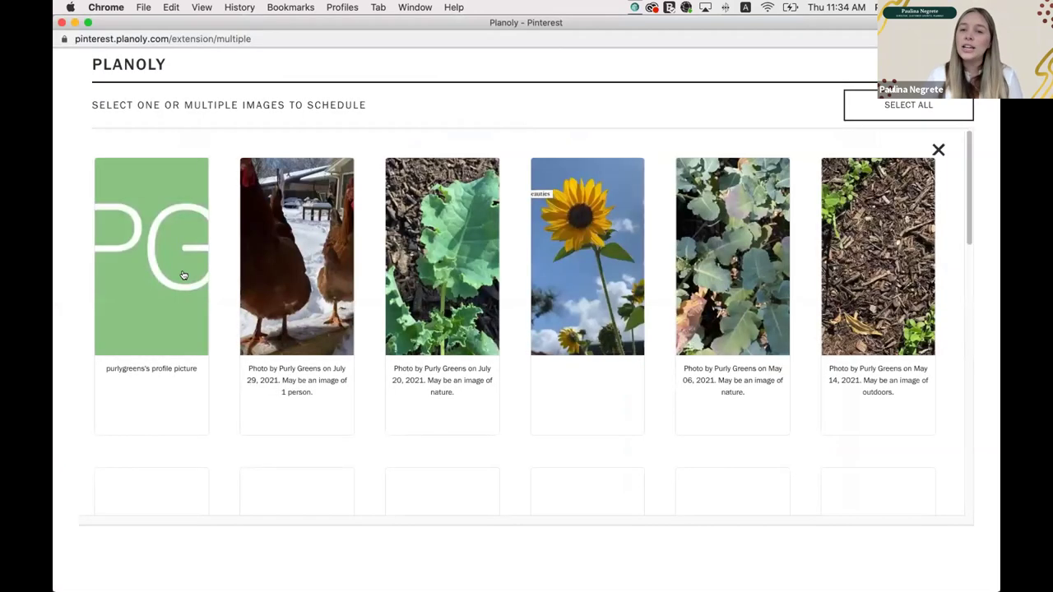
Step: Select the child planting, lettuce and toddler-on-dirt photos, then close the picker and return to Analyze
scroll(422, 319, "down", 5)
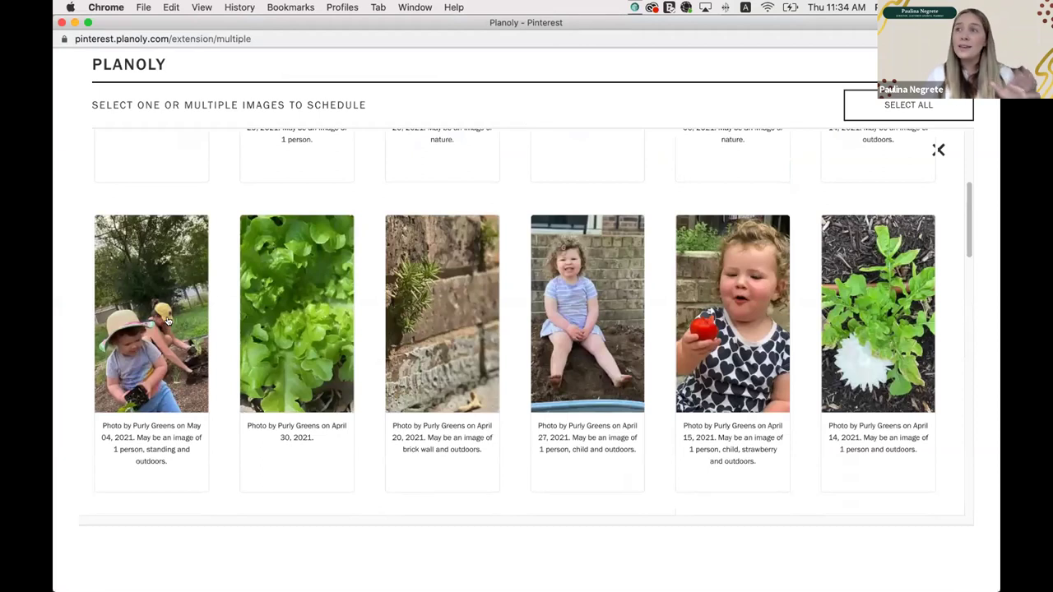
left_click(266, 277)
left_click(413, 308)
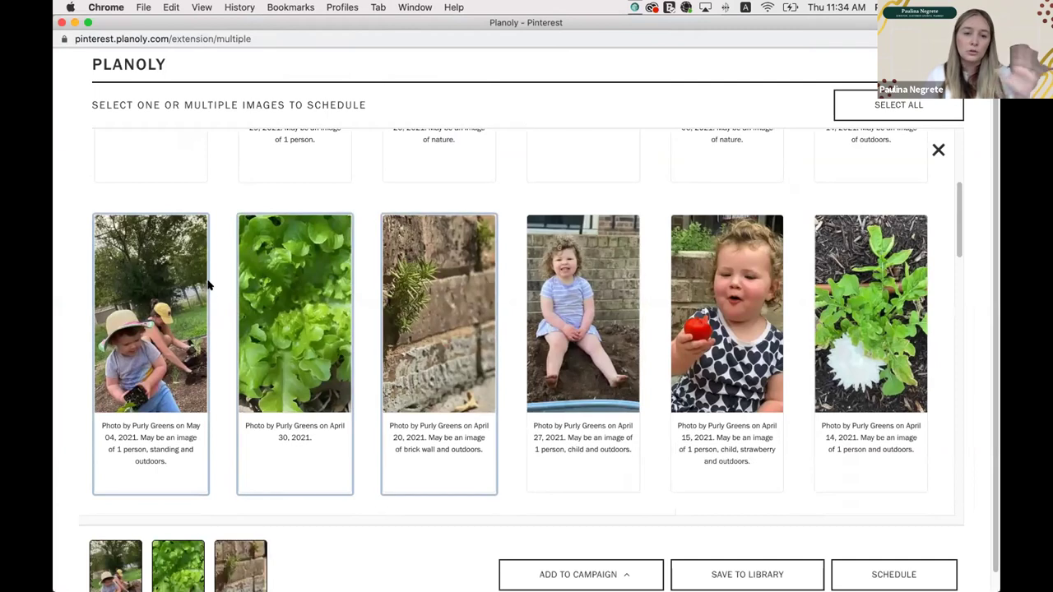
left_click(528, 340)
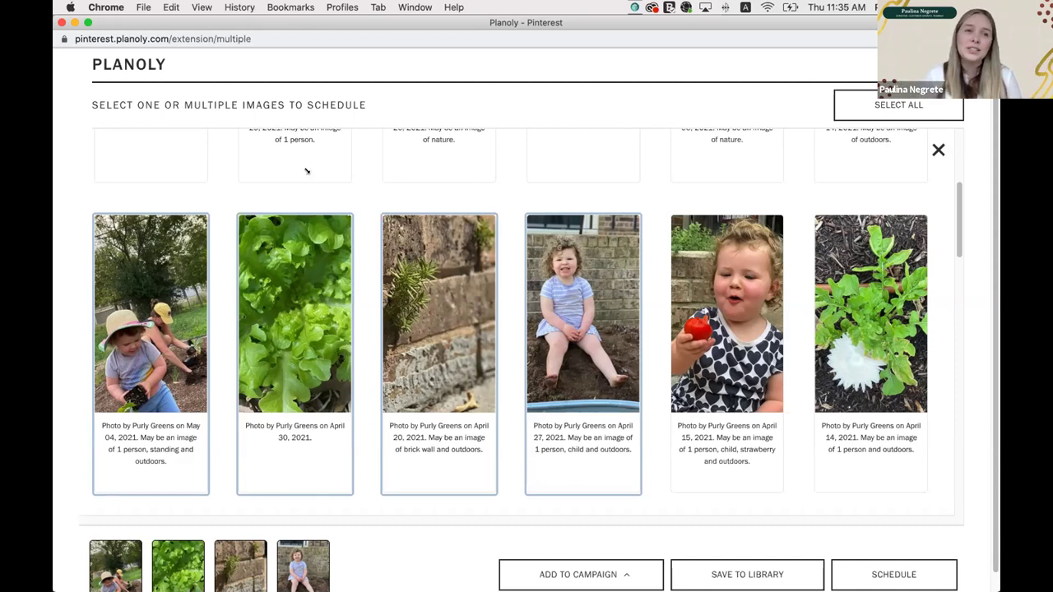
left_click(59, 26)
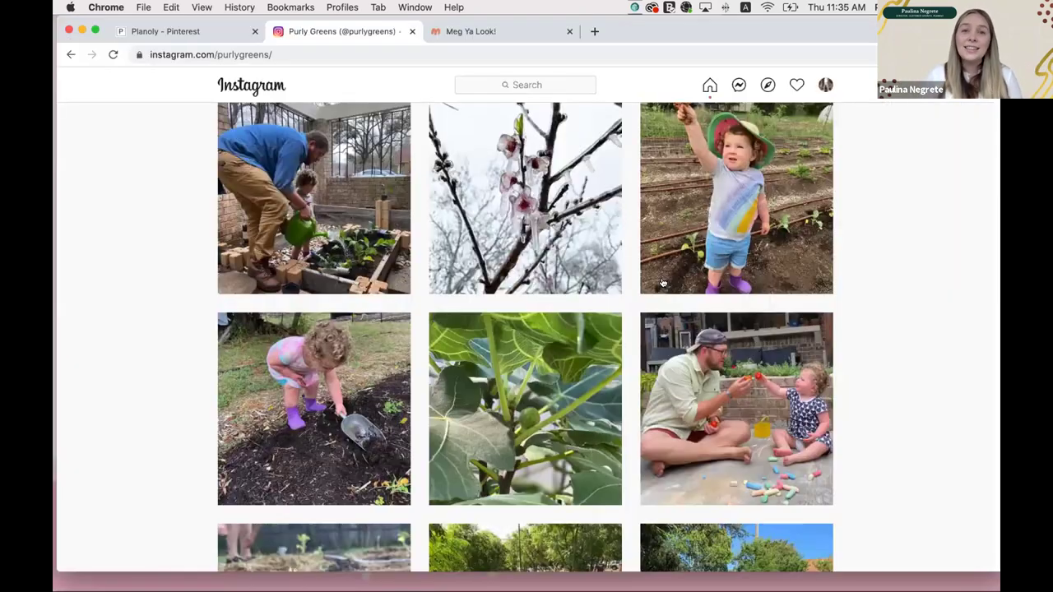
left_click(188, 30)
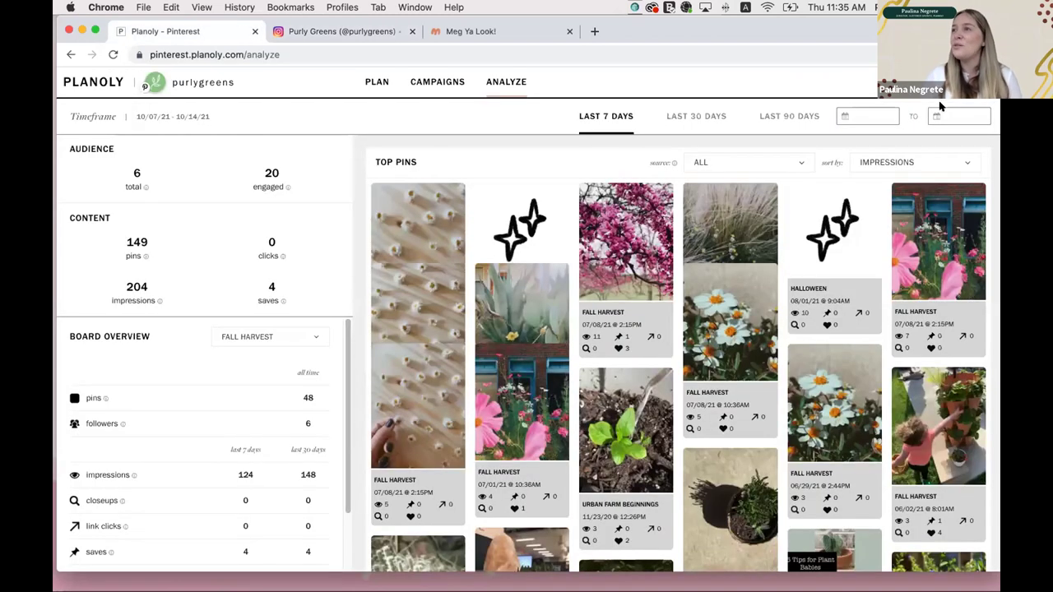